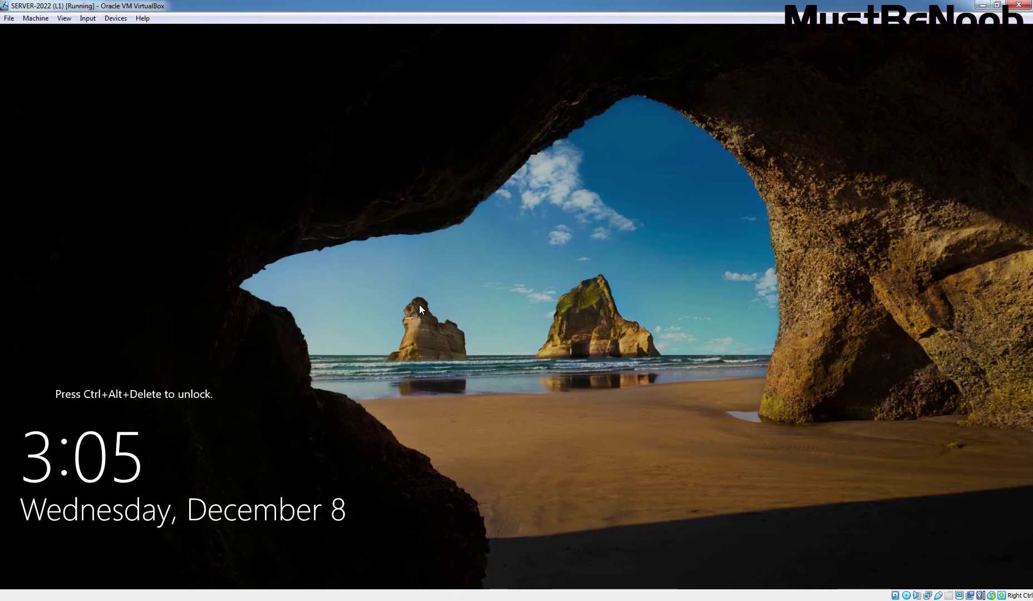
Send Ctrl-Alt-Del through VirtualBox and sign in as Administrator with the account password.
click(88, 18)
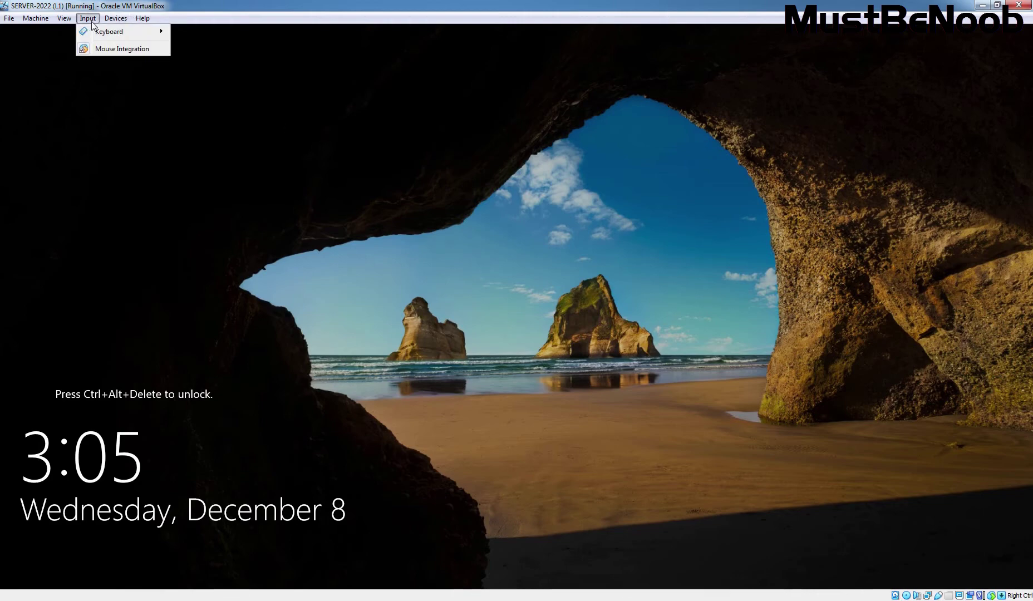
mouse_move(106, 35)
click(224, 63)
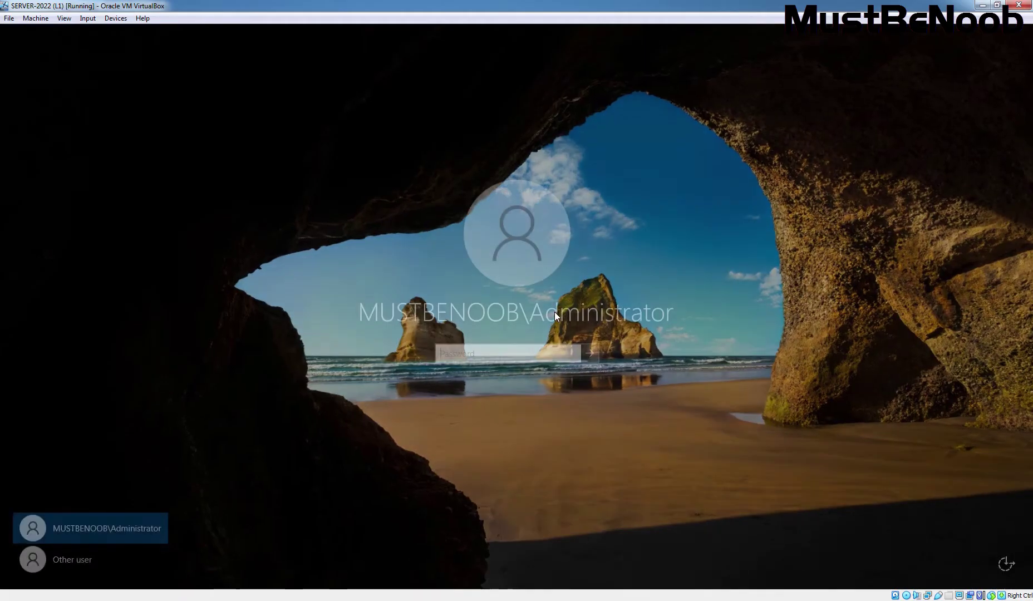
text(•••••••••)
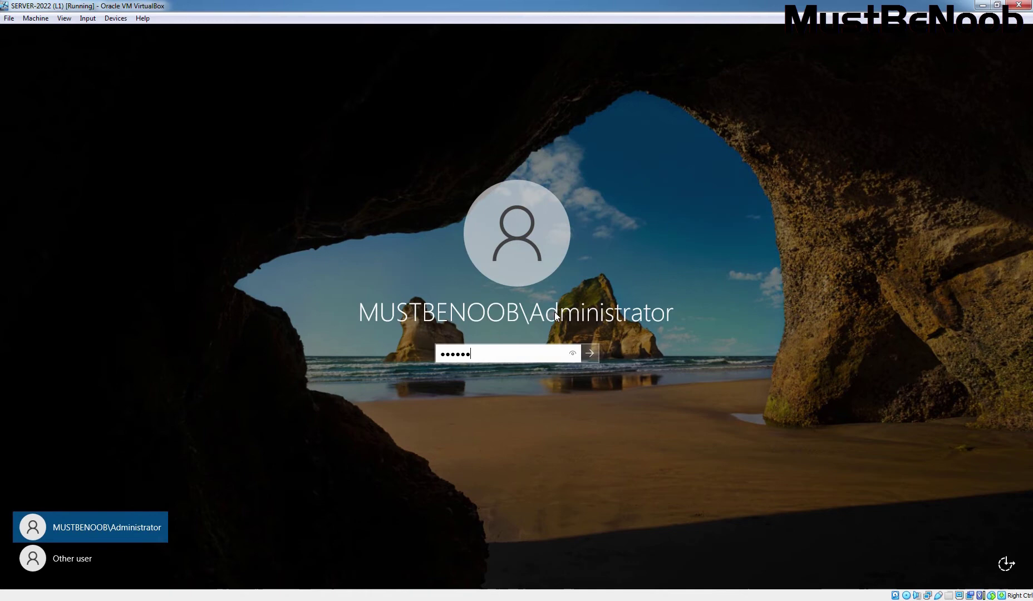
key(Return)
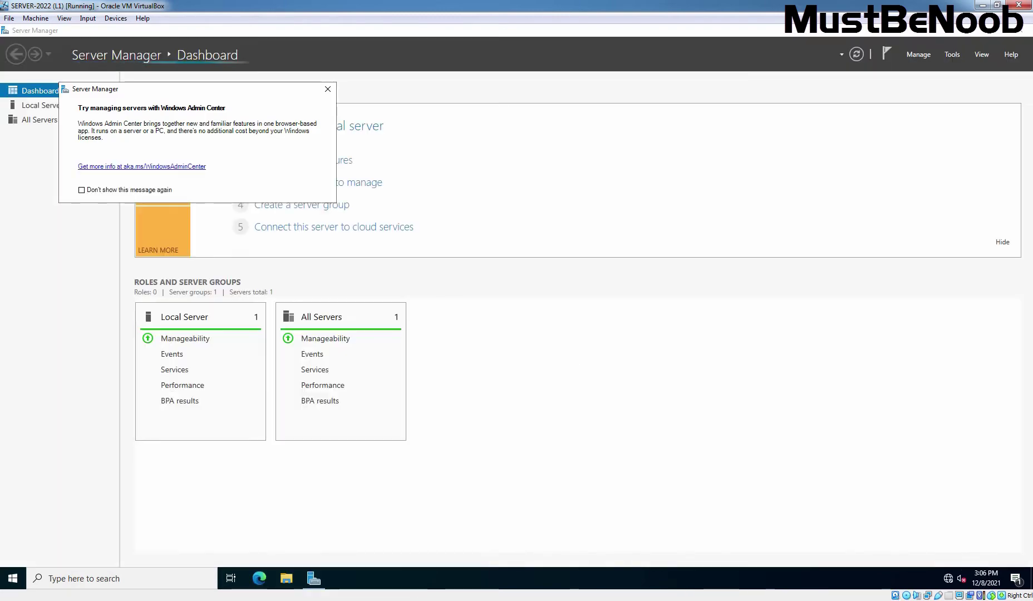
Dismiss the Windows Admin Center notice, view Local Server, then launch Add Roles and Features from Dashboard.
click(328, 89)
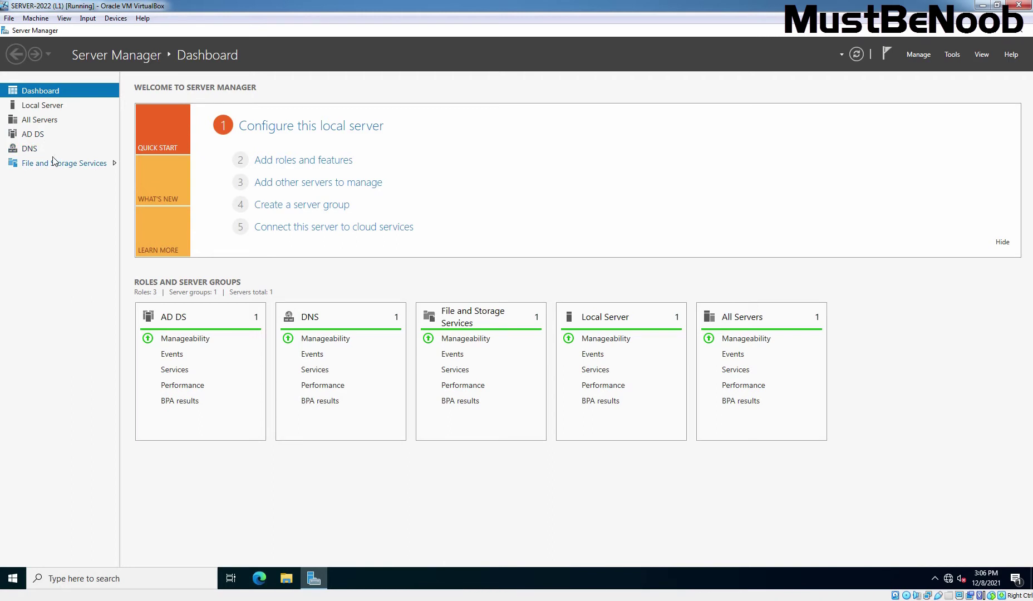
click(32, 108)
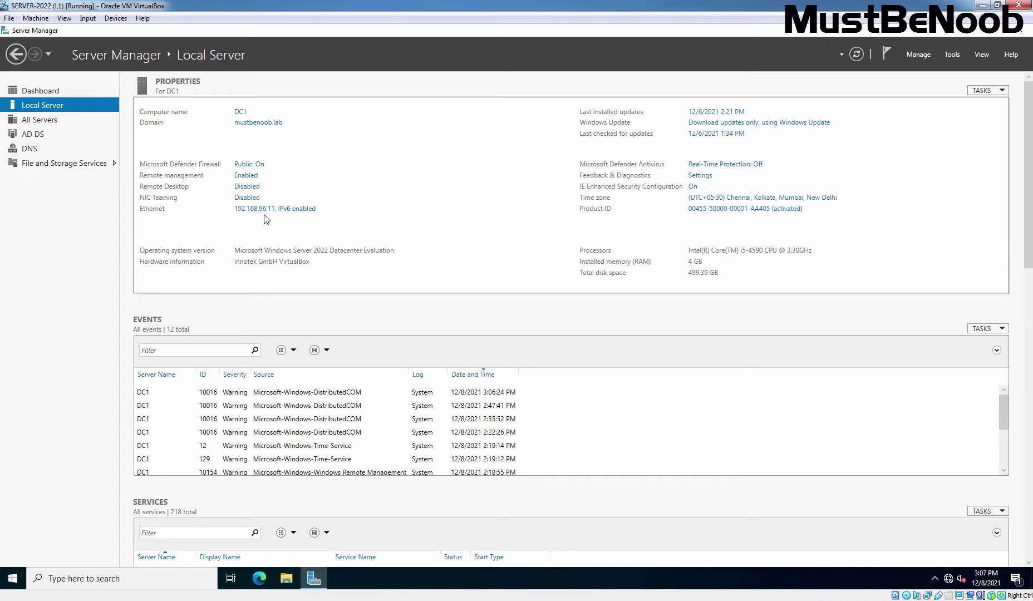
click(40, 95)
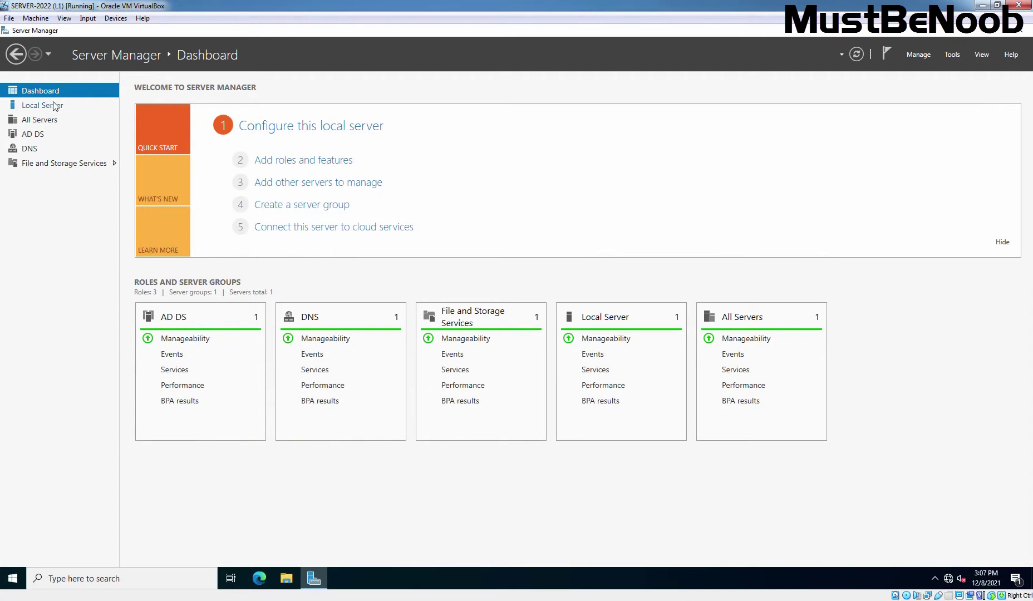
click(310, 166)
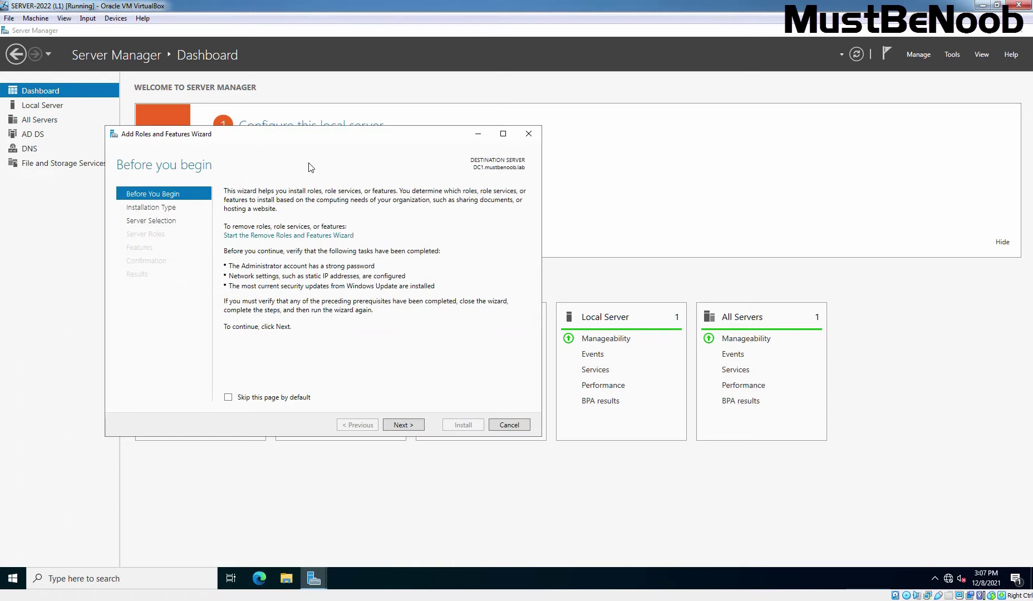
Choose role-based installation on DC1 and select the DHCP Server role with its management tools.
click(403, 426)
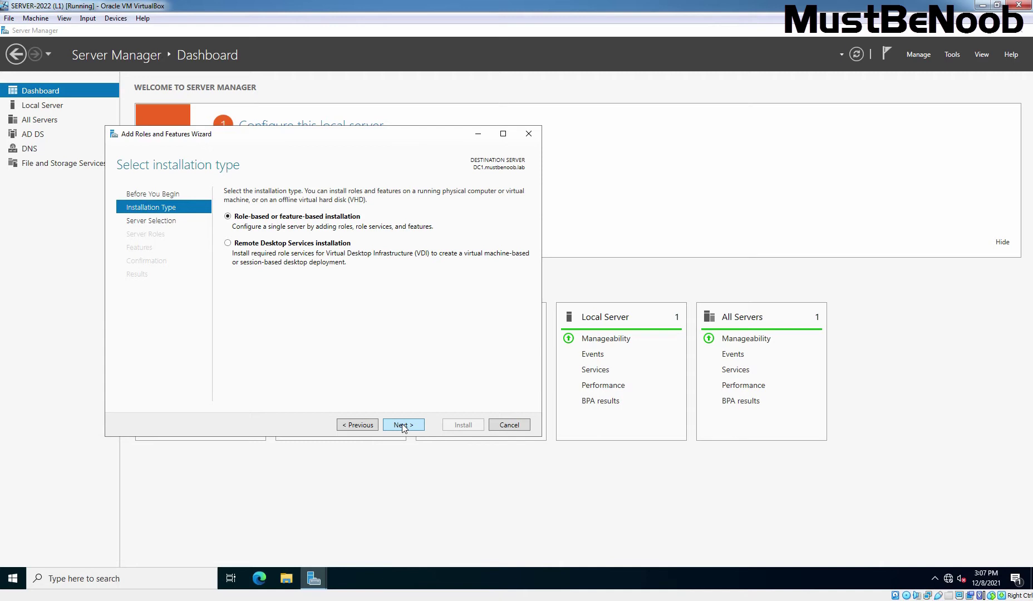
click(403, 425)
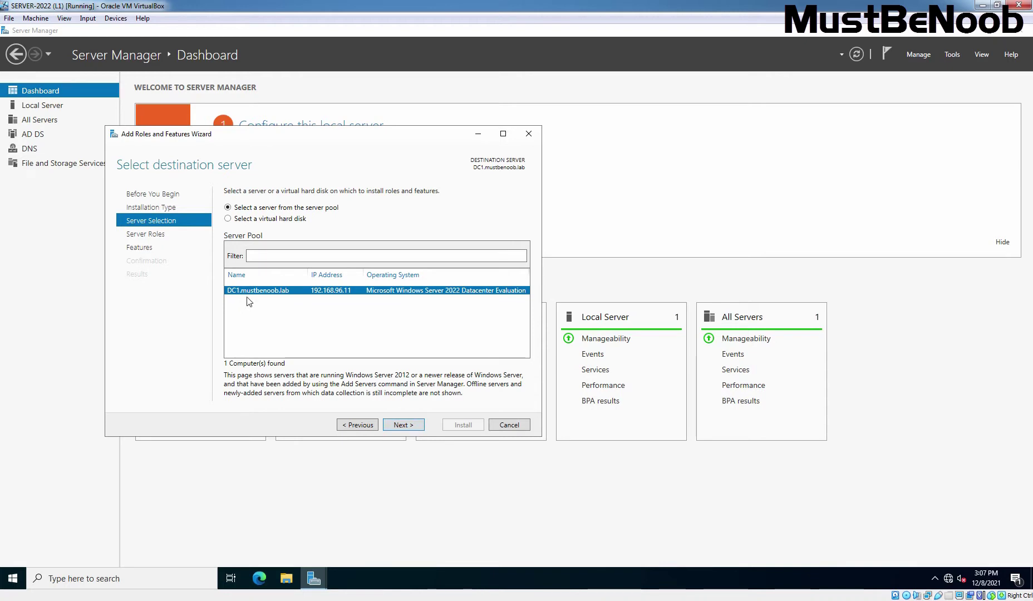
click(400, 426)
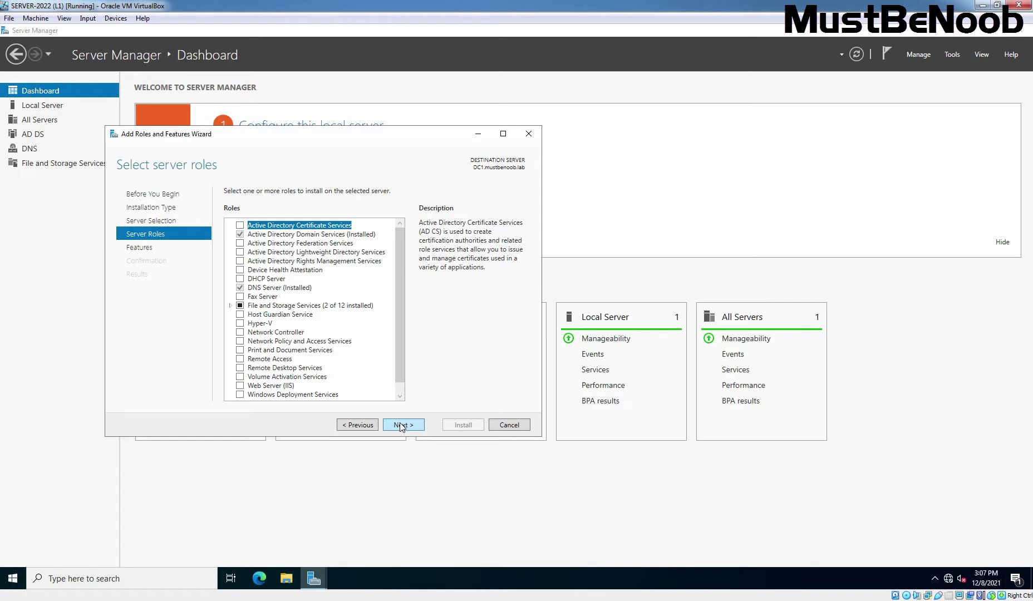
click(240, 279)
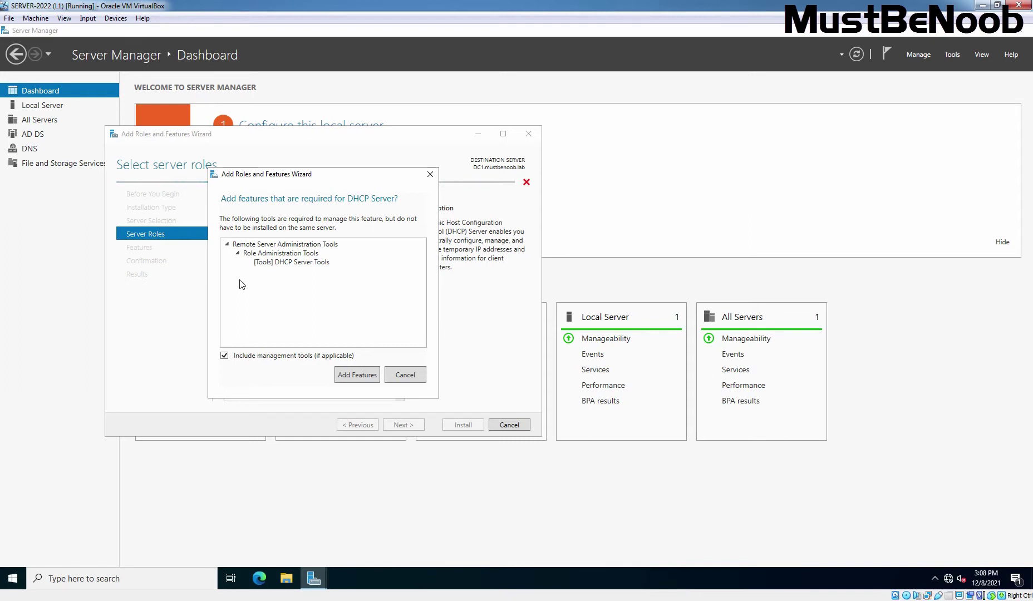
click(362, 373)
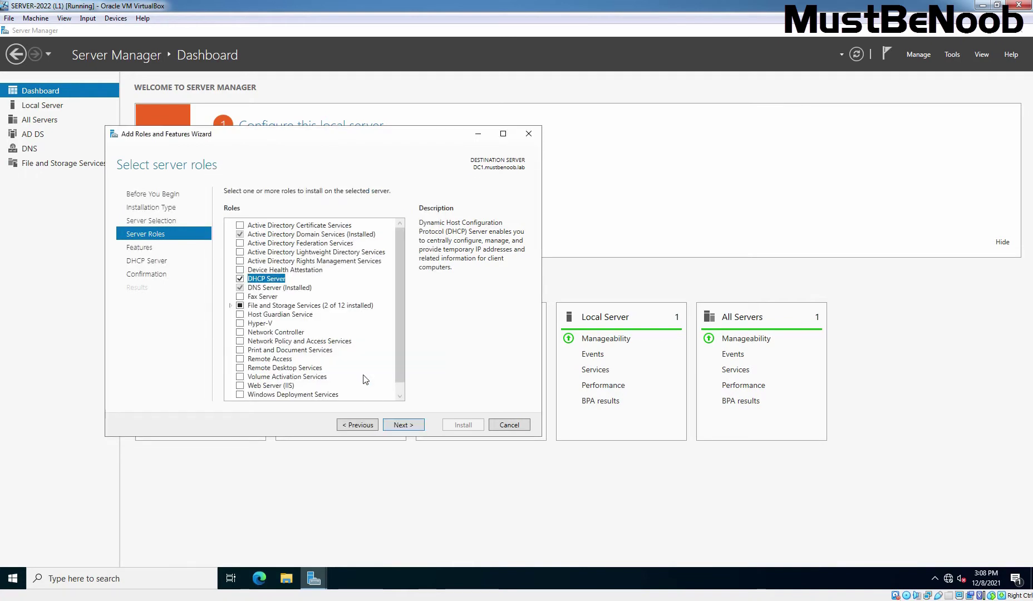
Continue through the remaining pages, install the DHCP Server role, and close the wizard.
click(403, 426)
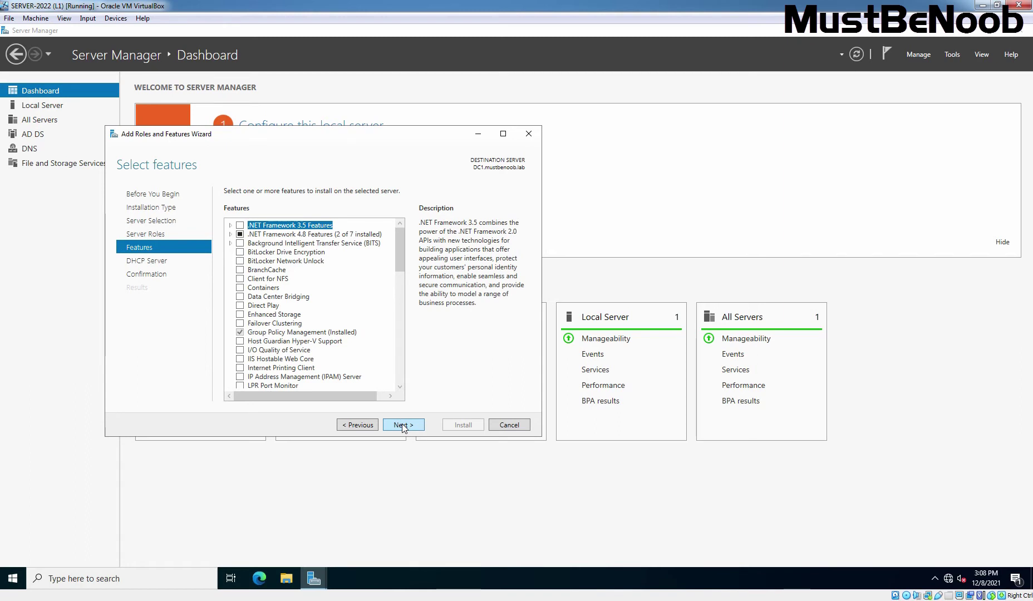
click(403, 426)
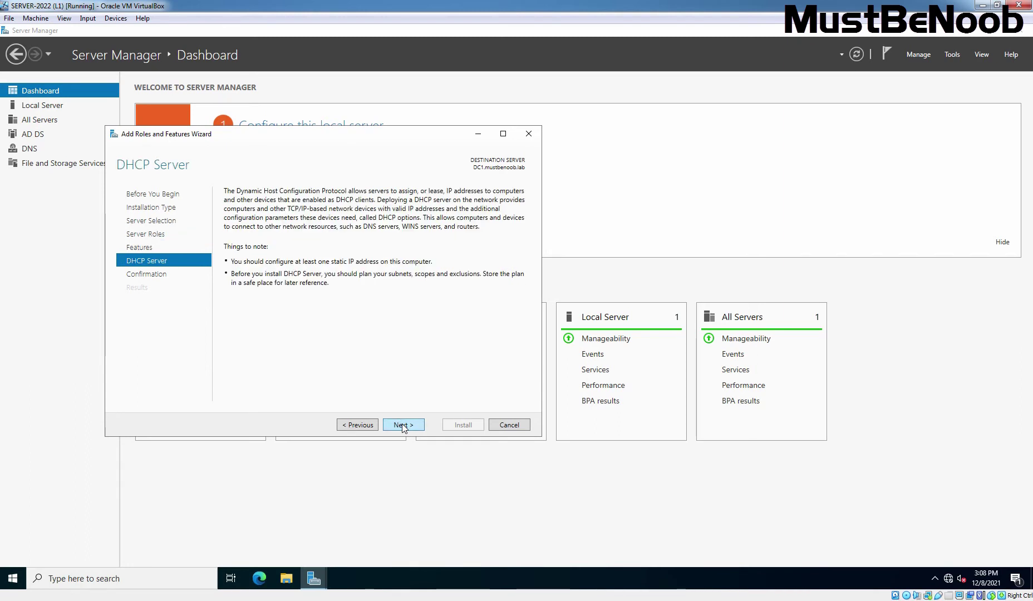
click(403, 425)
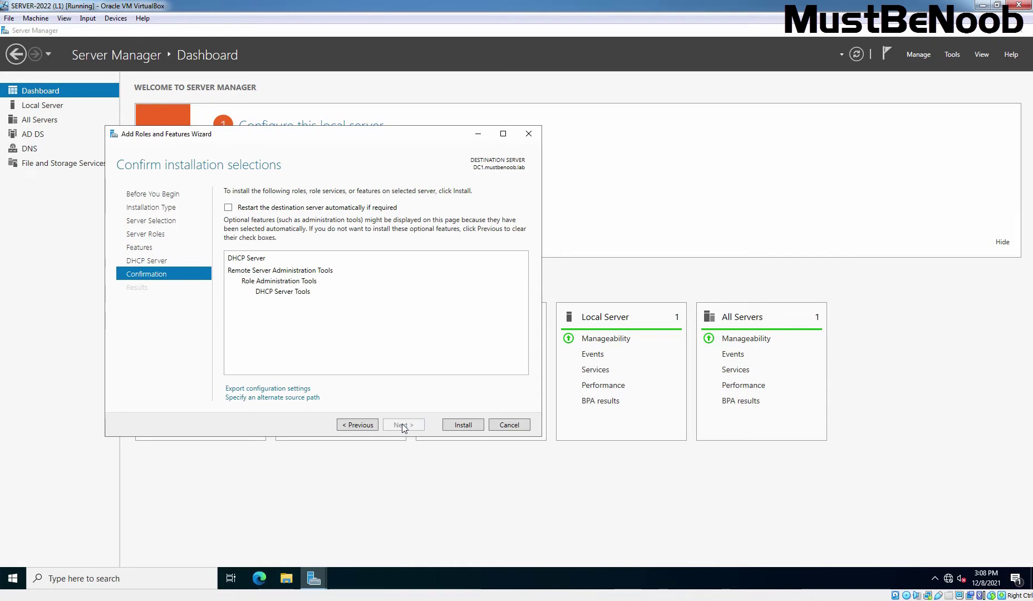
click(463, 425)
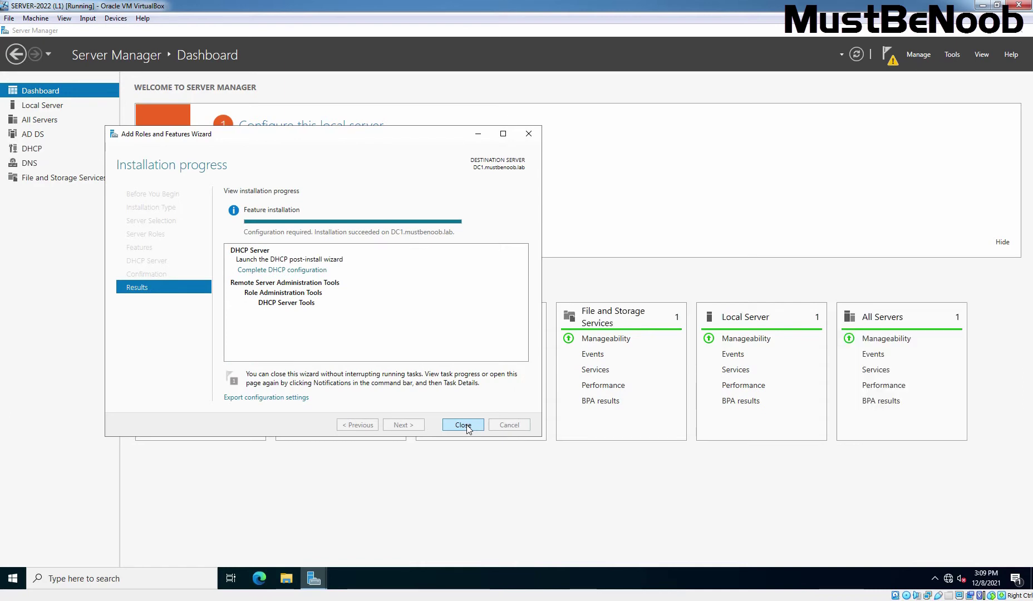
click(466, 427)
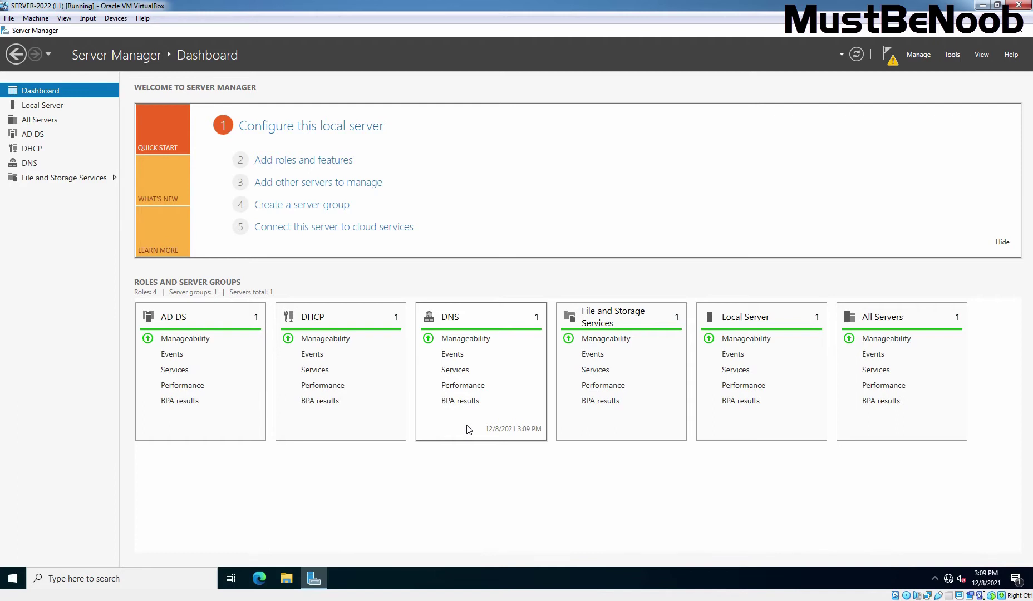
Go to the DHCP page and show details of DC1's pending DHCP configuration task.
click(29, 151)
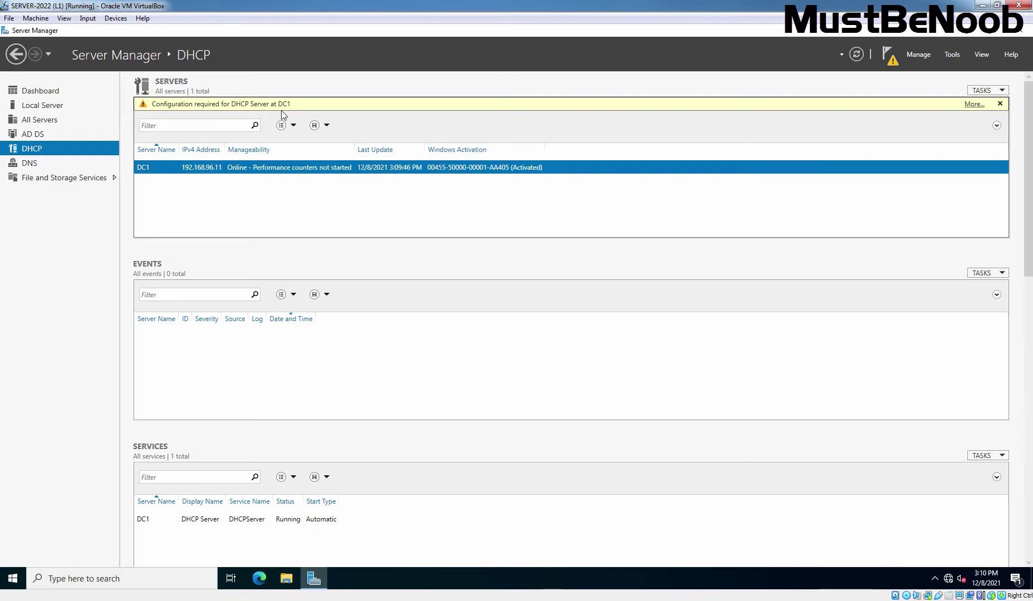
click(973, 105)
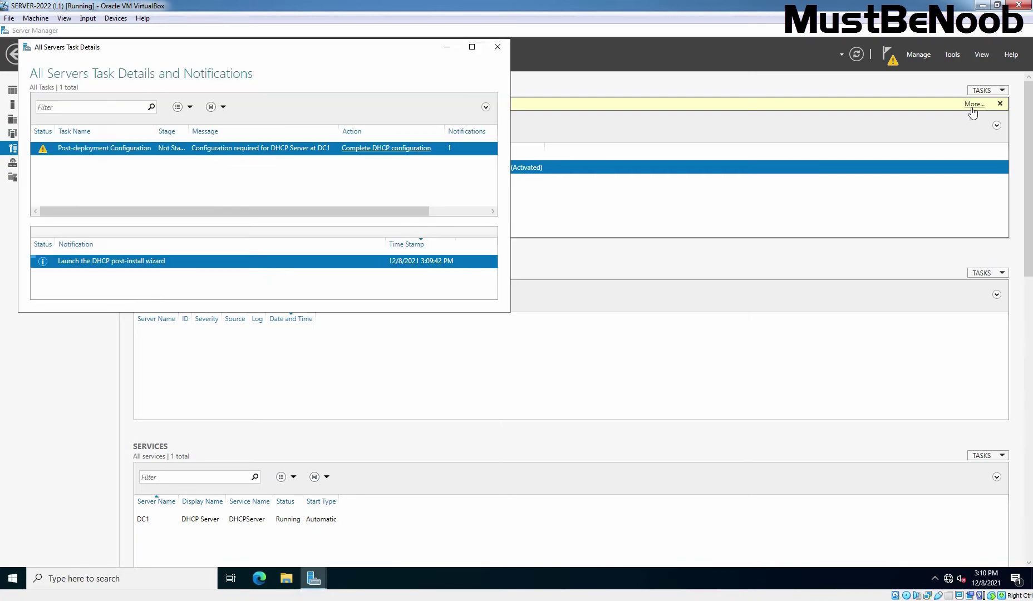
Complete DHCP post-deployment configuration, creating security groups and authorizing DC1, then close task details.
click(388, 154)
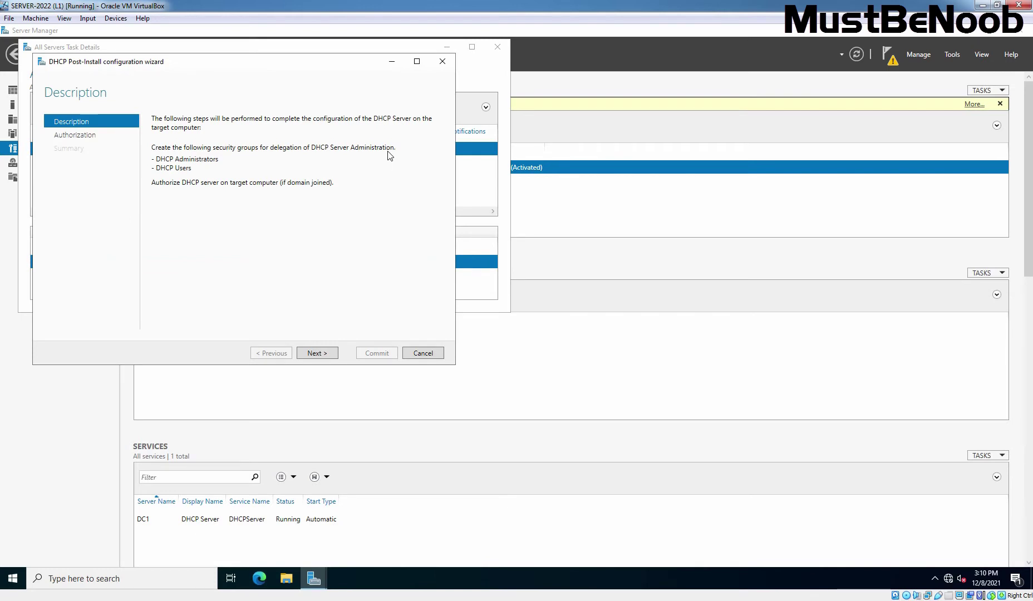
click(316, 353)
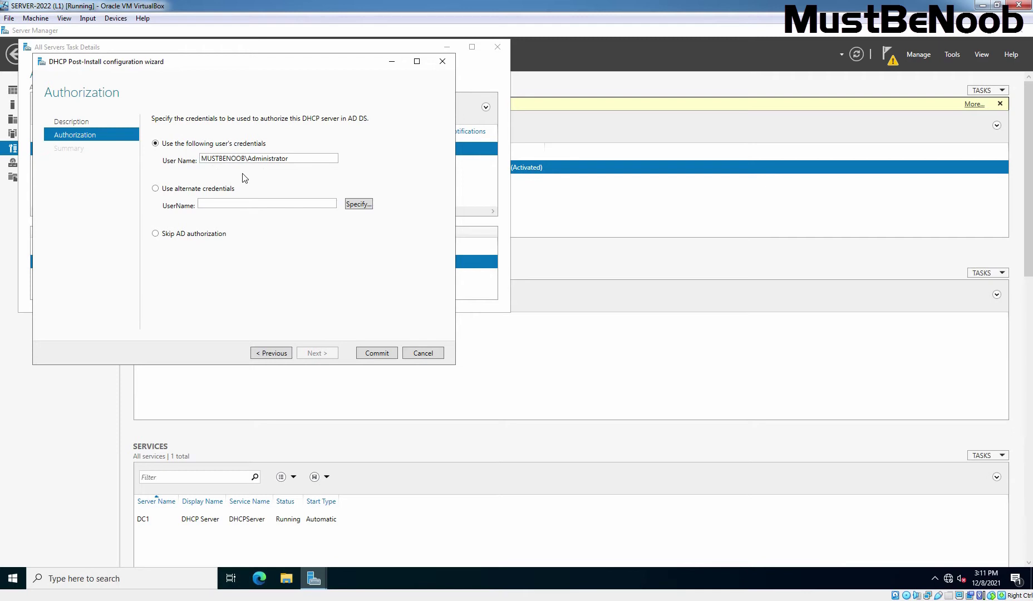
click(378, 353)
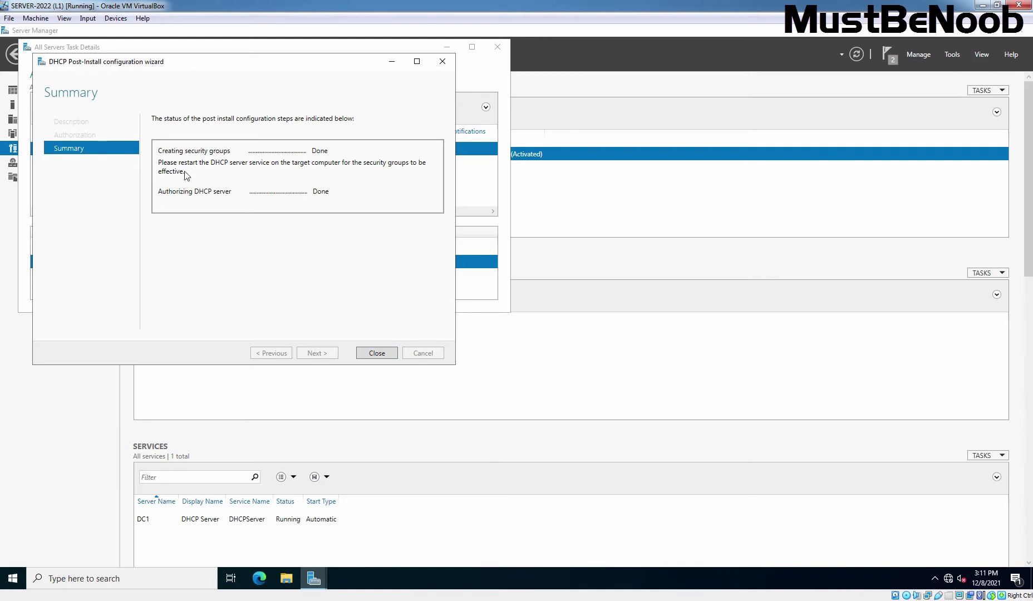
click(374, 356)
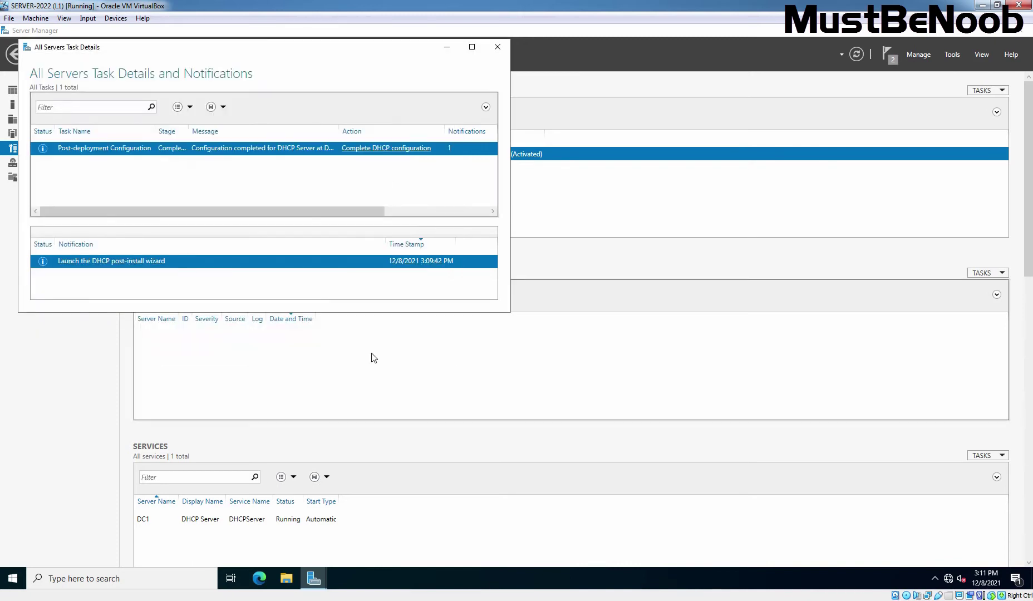
click(500, 51)
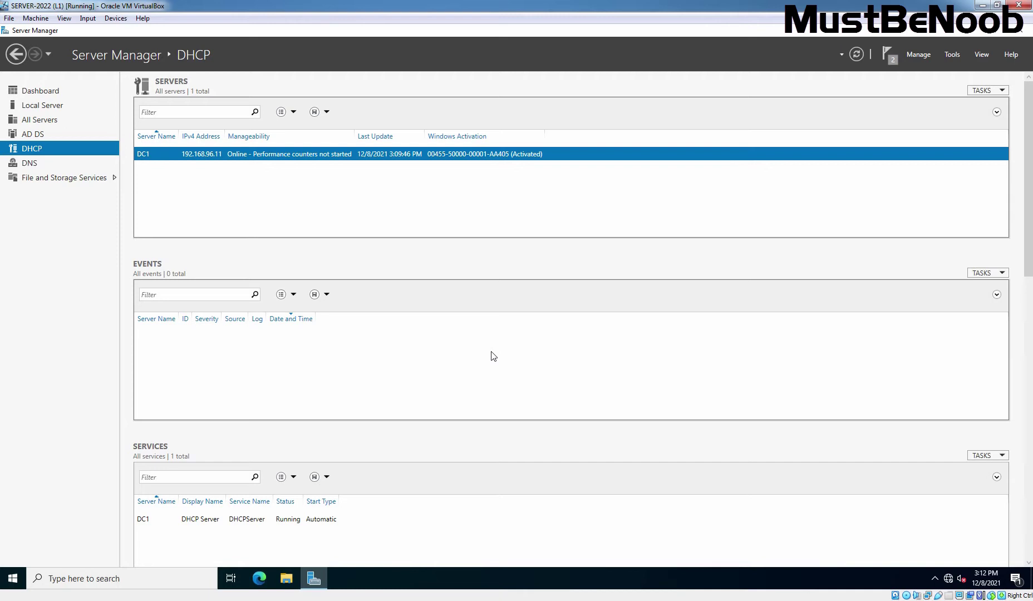
Launch the DHCP console maximized and expand dc1.mustbenoob.lab and its IPv4 node.
click(953, 55)
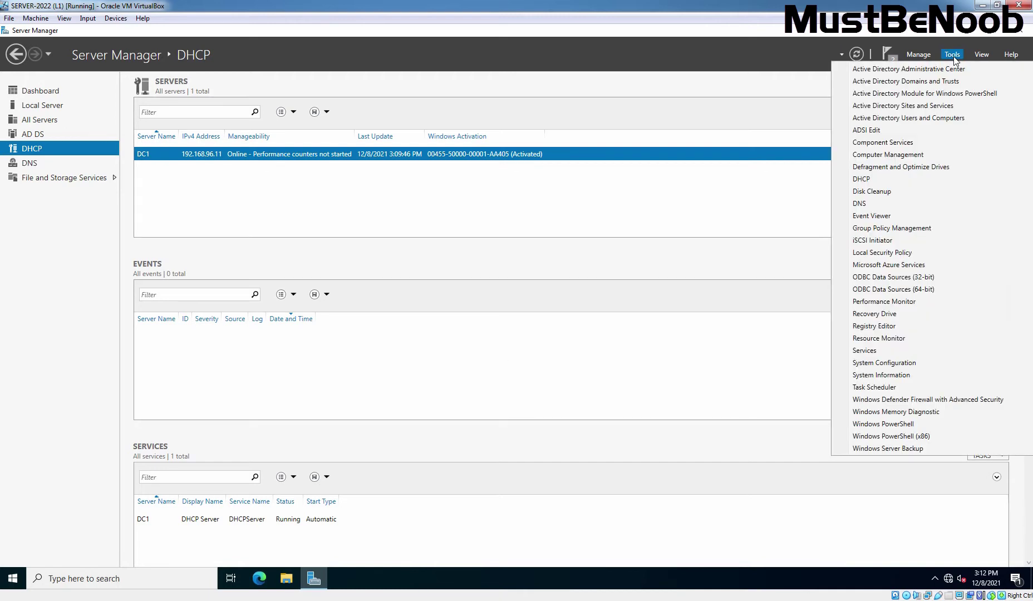
click(883, 178)
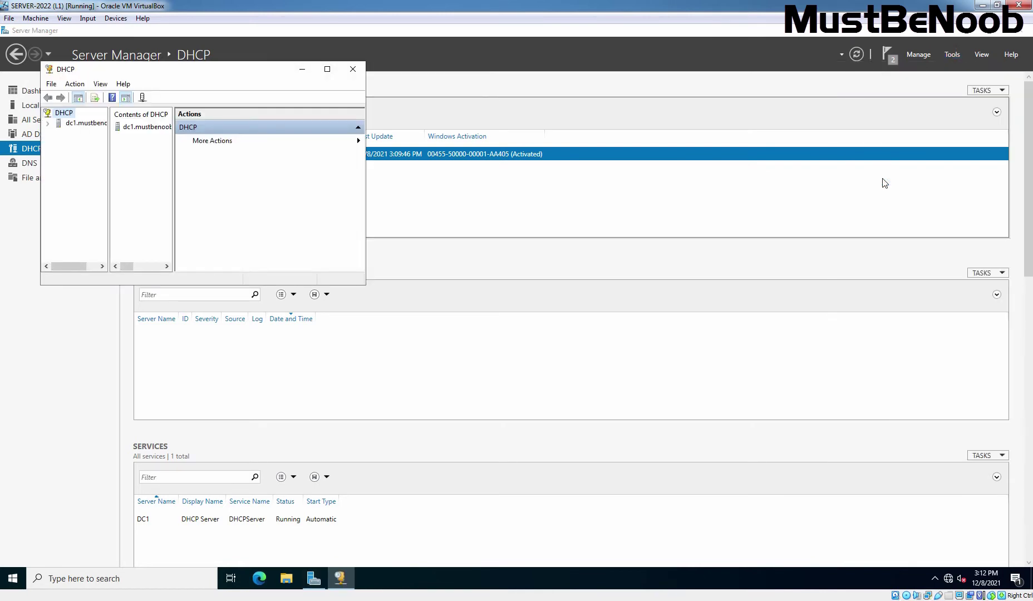
click(327, 69)
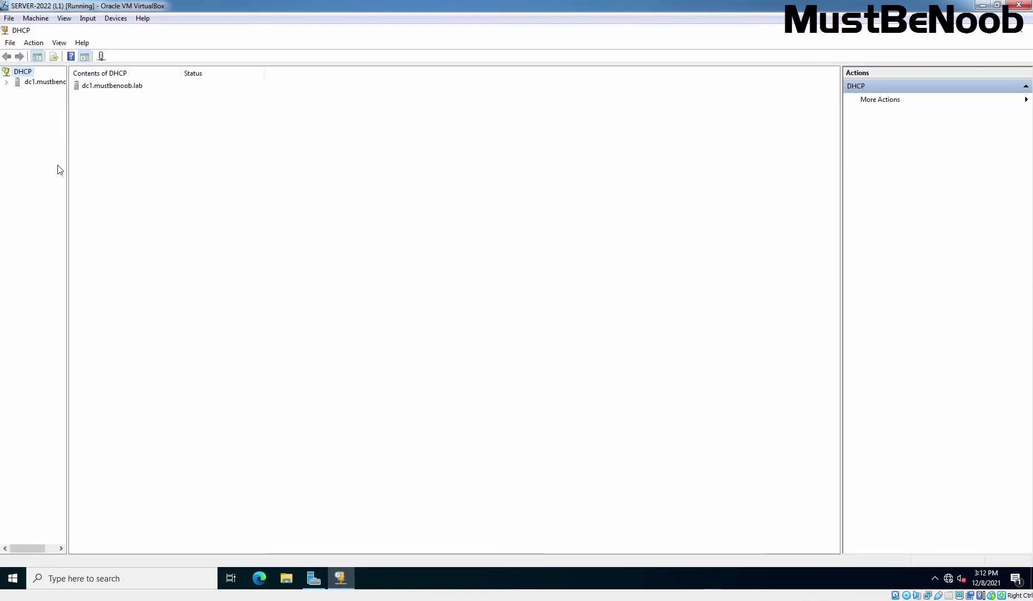
drag(68, 172, 139, 170)
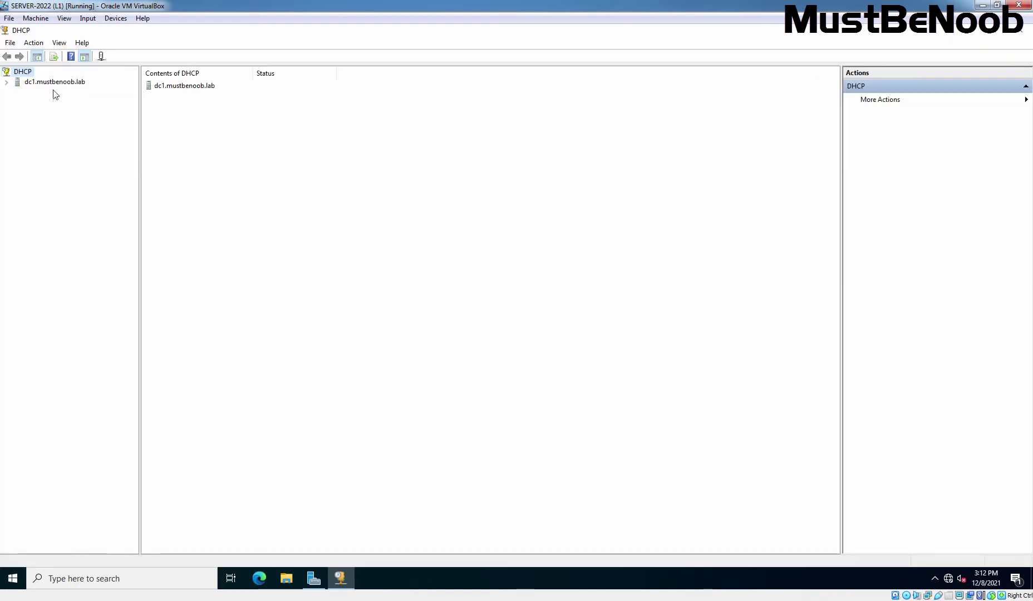
double_click(49, 83)
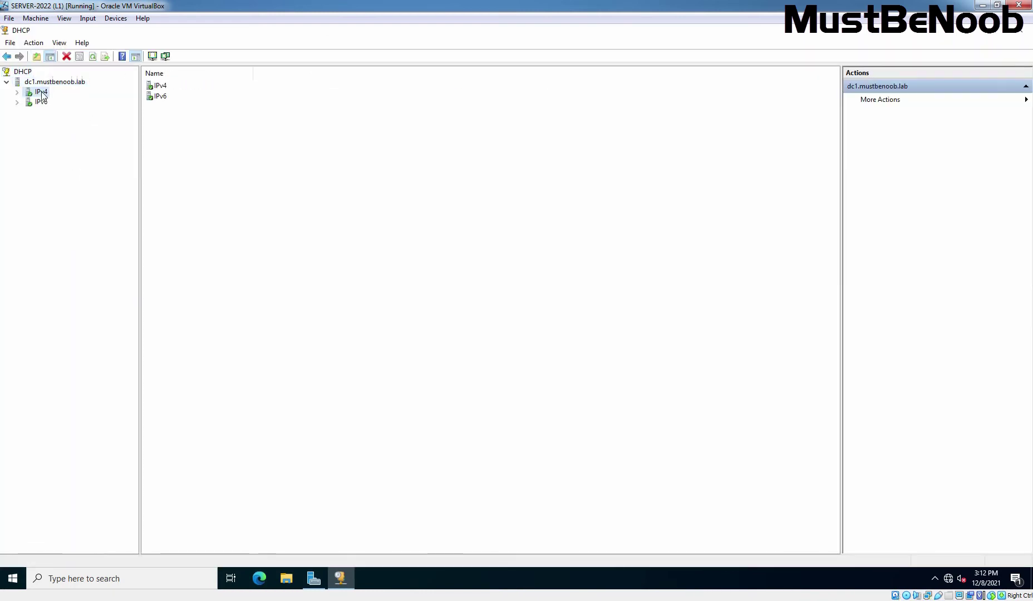
double_click(42, 93)
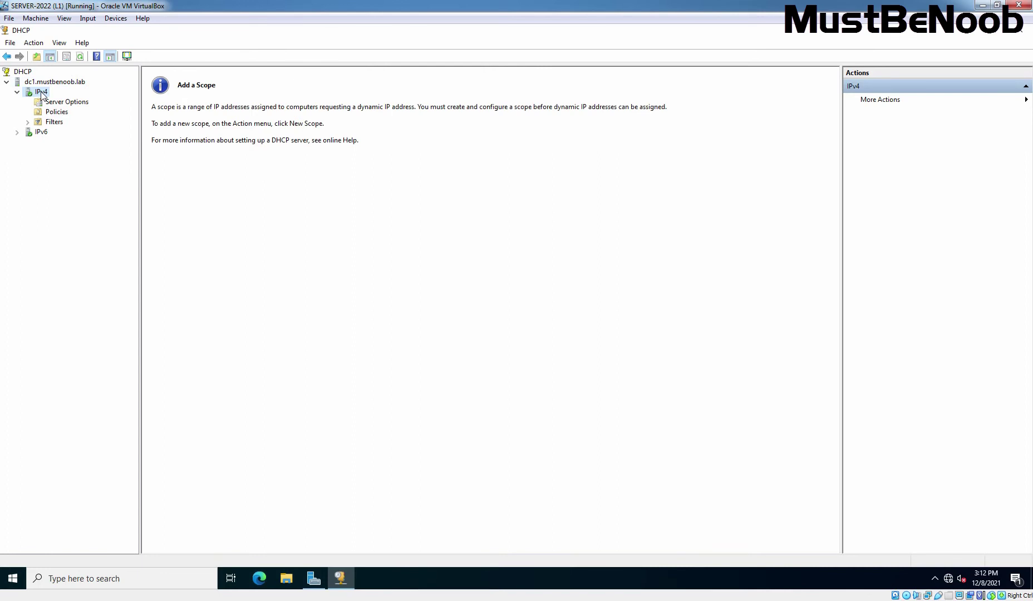
right_click(42, 93)
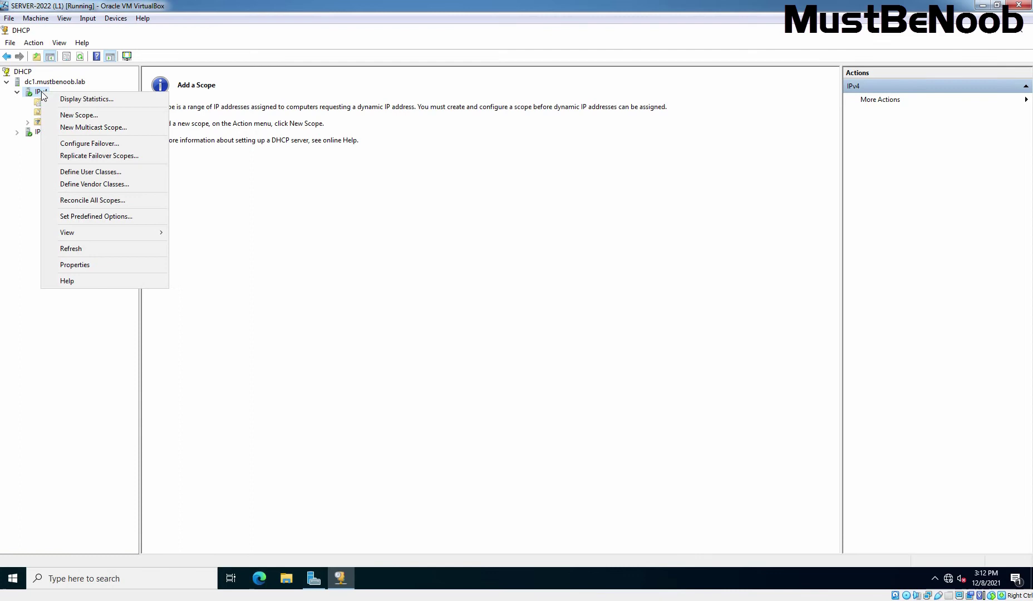
Start a new IPv4 scope named 'Test DHCP Scope'.
click(99, 116)
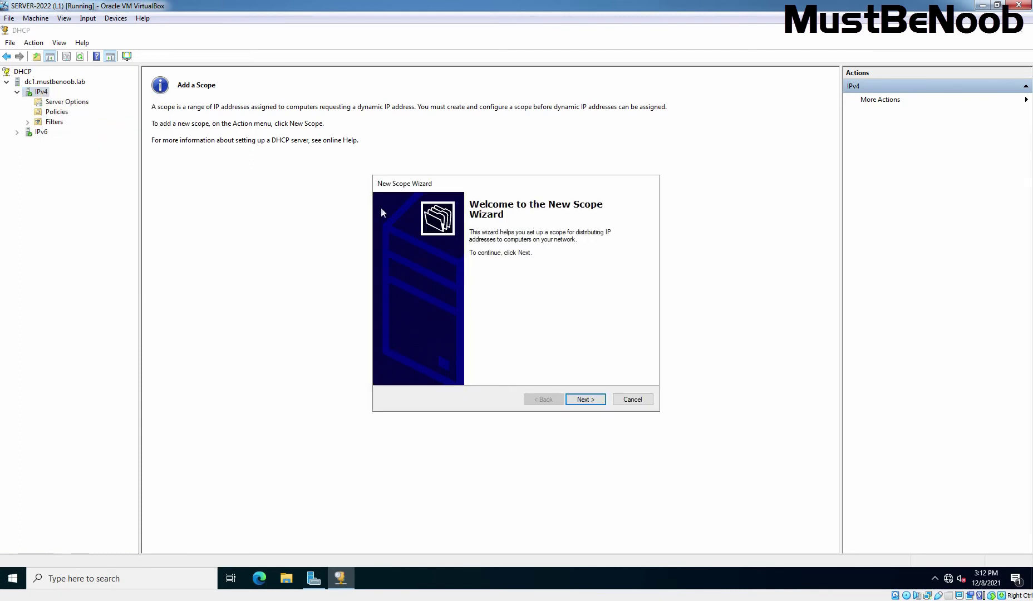
click(585, 399)
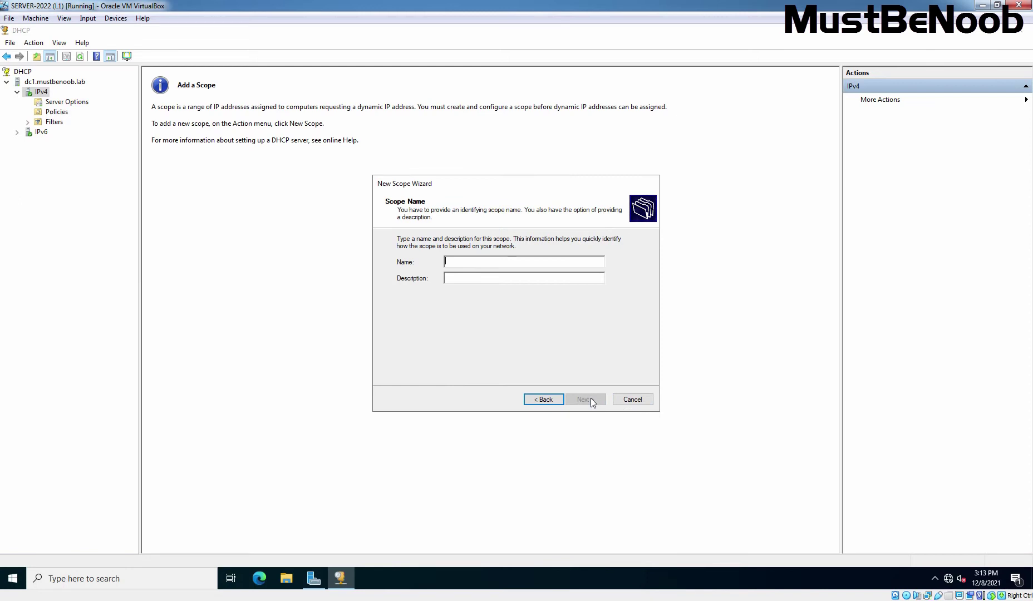
text(Test DHCP Scope)
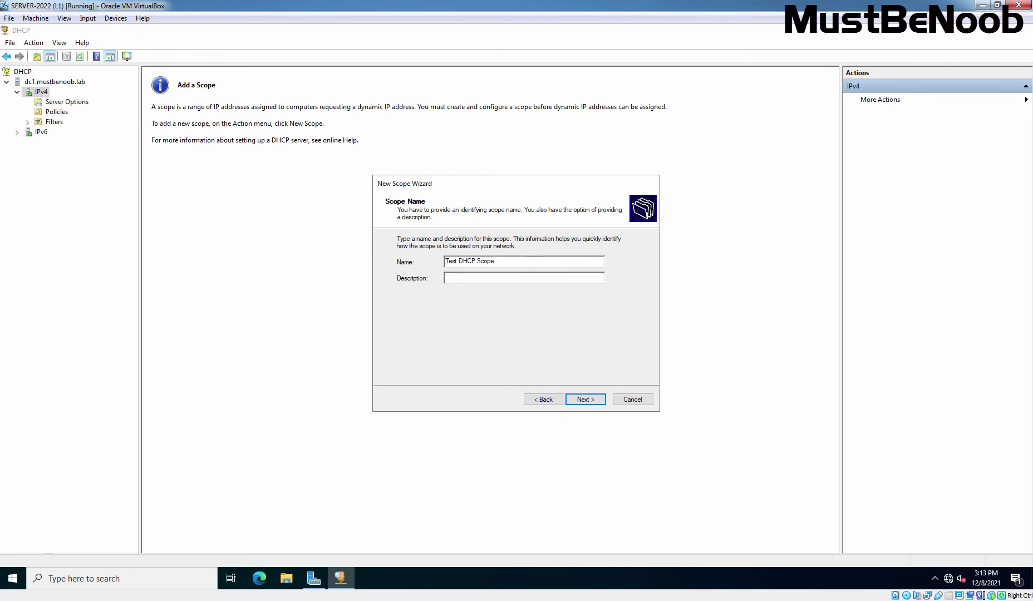
click(585, 401)
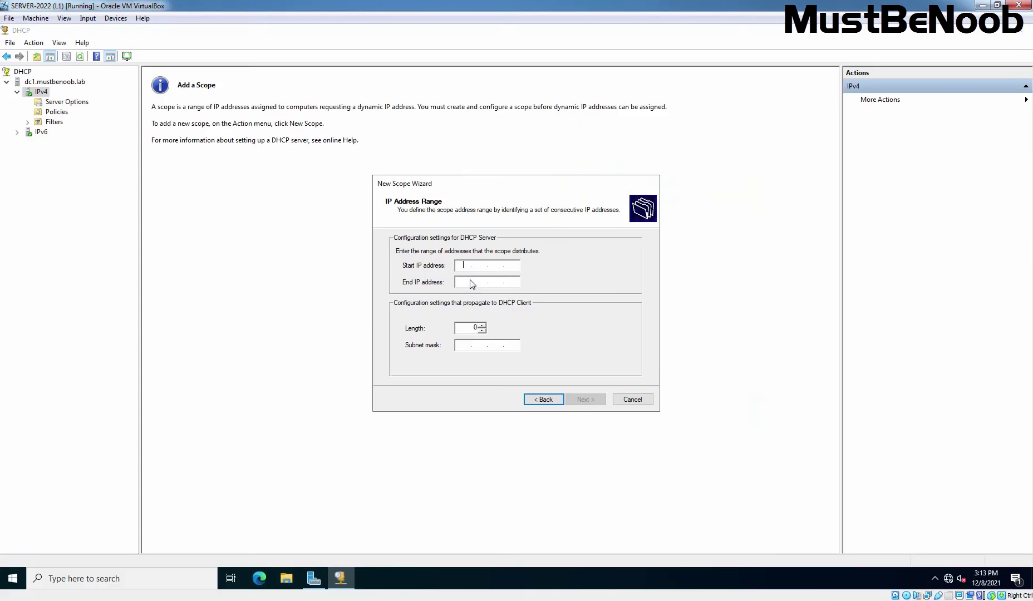
Set the scope range 192.168.96.100–192.168.96.250 with subnet mask 255.255.255.0.
text(192 . 168 . 96 . 100)
key(Tab)
text(192 . 168 . )
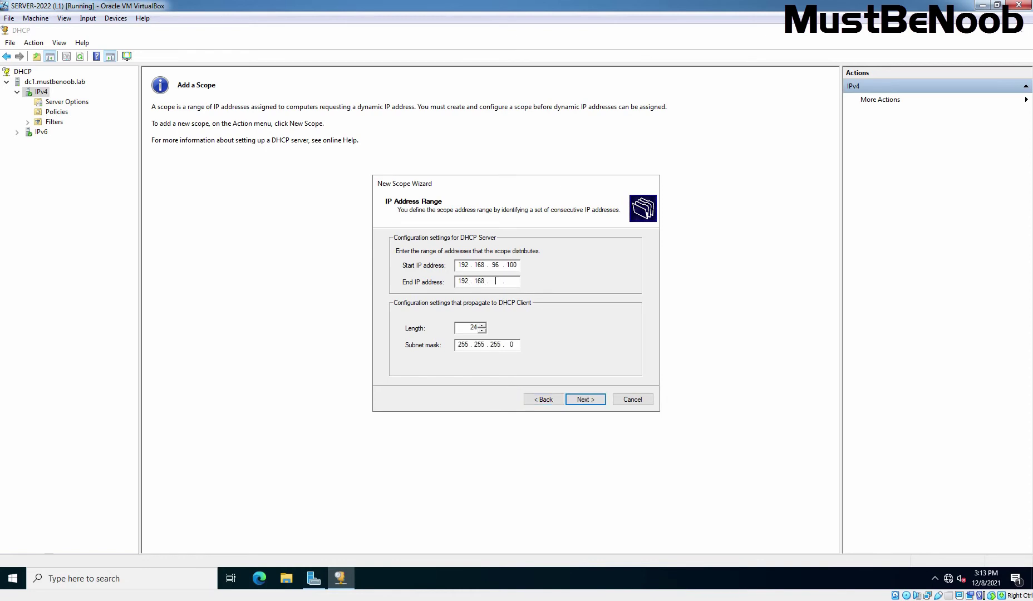
text(96 . 250)
click(590, 406)
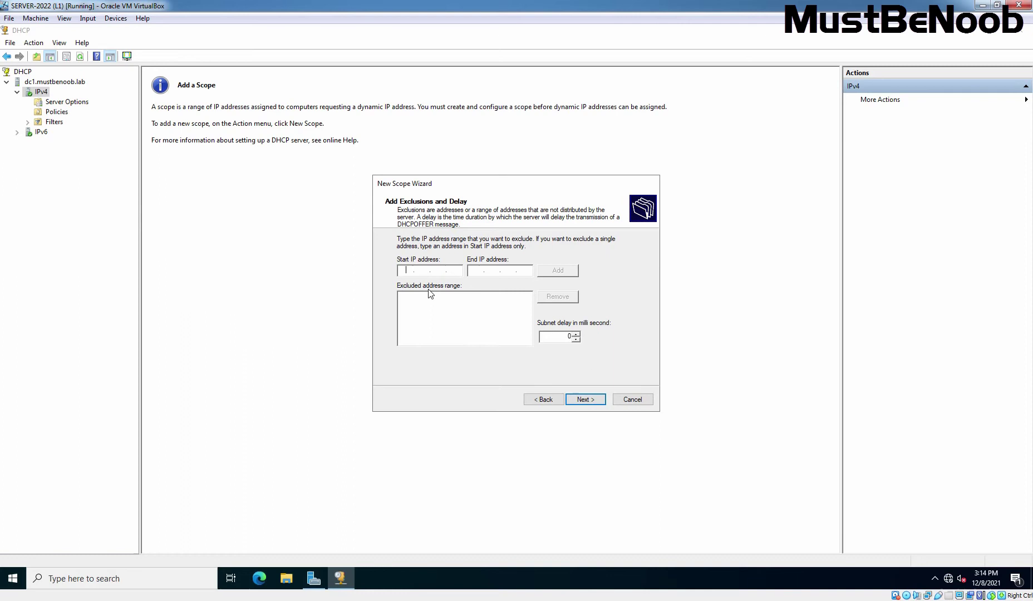
Add no exclusions, keep the 8-day lease, and choose to configure DHCP options now.
click(587, 401)
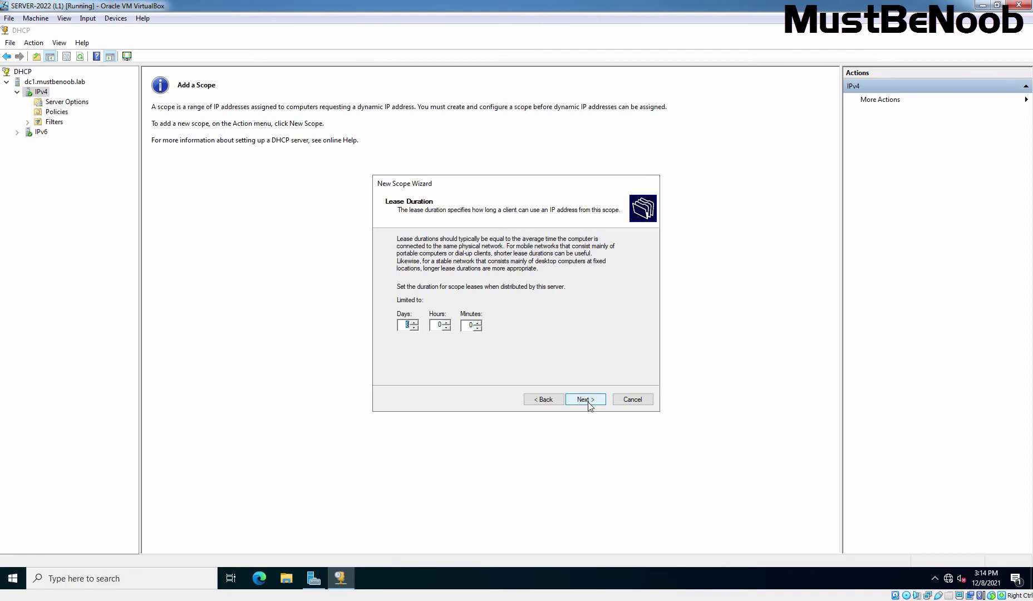
click(589, 405)
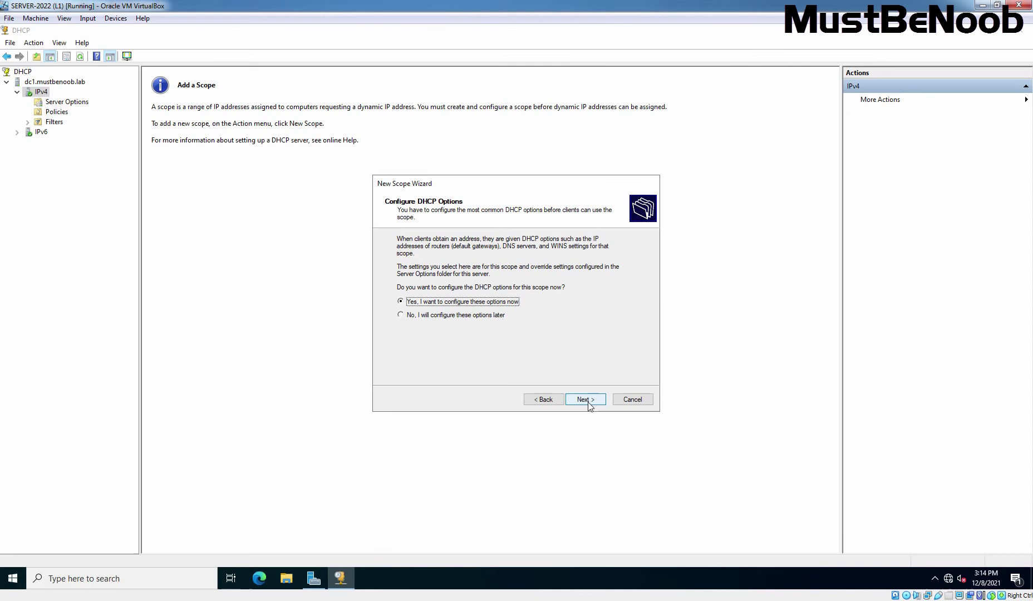
click(589, 405)
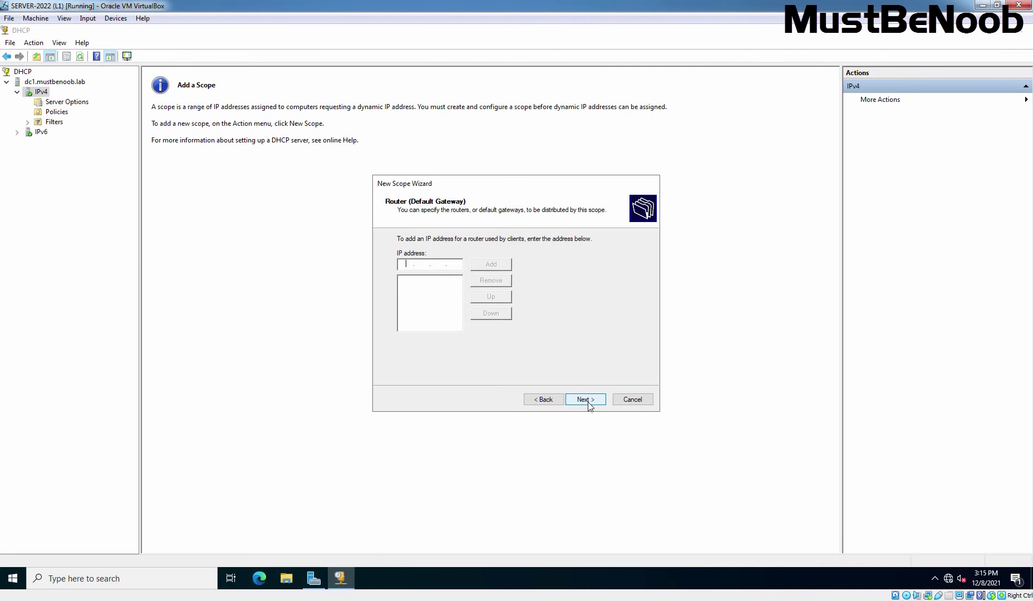
Check the lab network diagram and add 192.168.96.1 as the scope's default gateway.
key(alt+Tab)
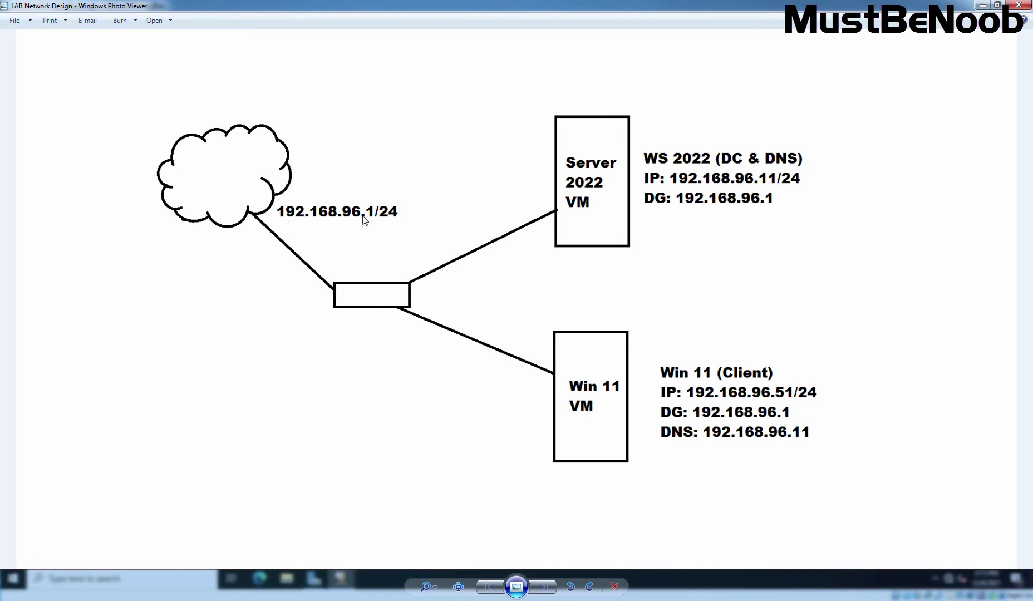
key(alt+Tab)
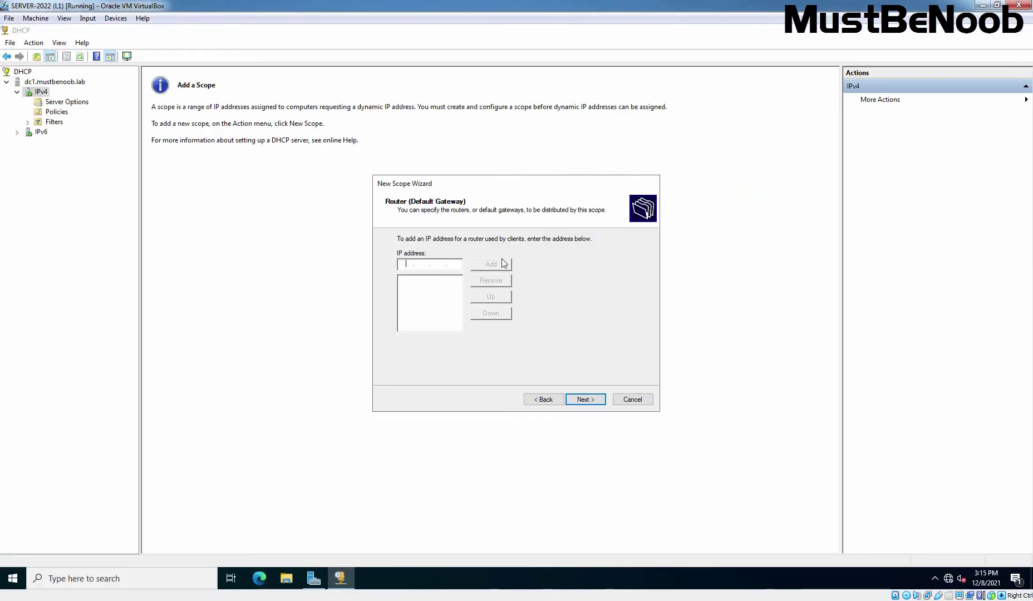
text(192.168.96.)
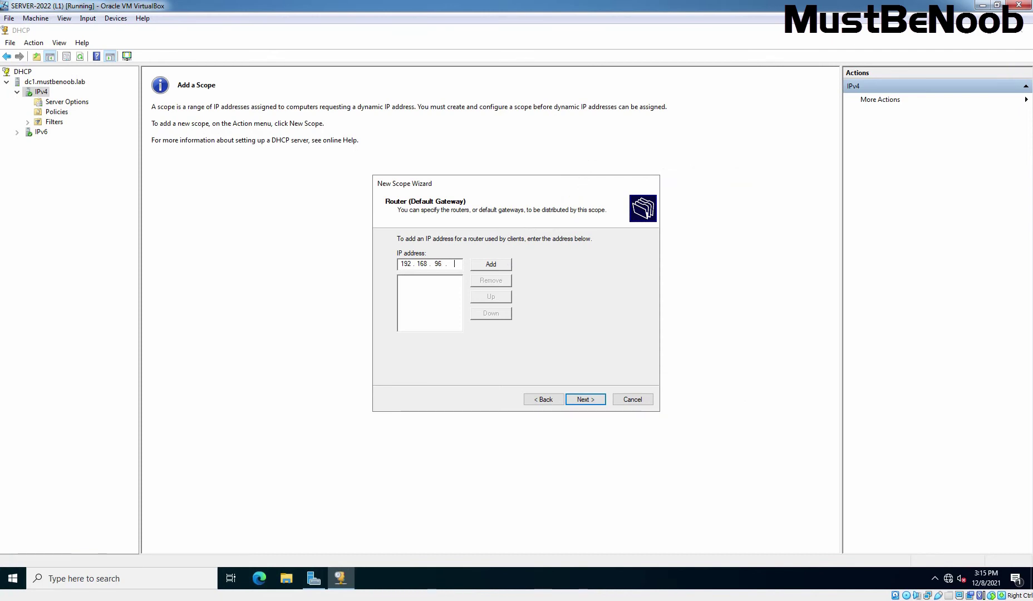
click(486, 267)
click(588, 400)
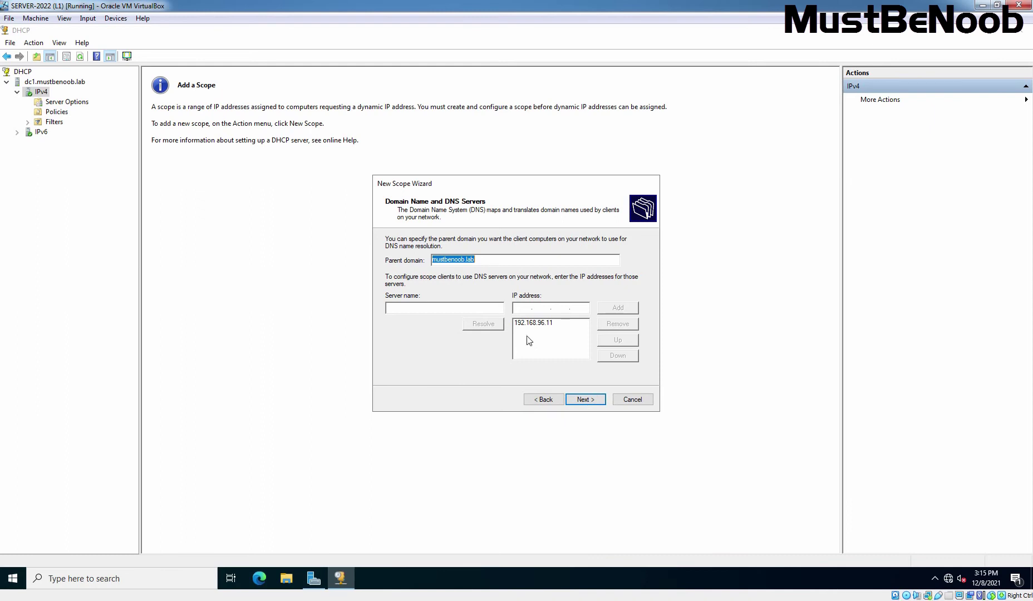
Accept DNS settings mustbenoob.lab and 192.168.96.11, skip WINS, and activate the scope immediately.
click(585, 401)
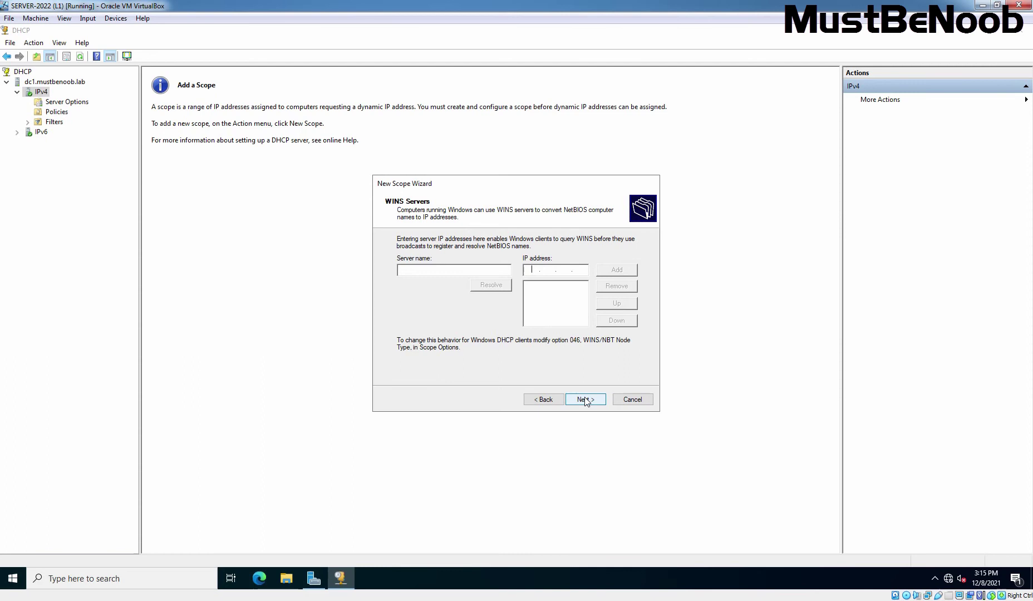
click(585, 400)
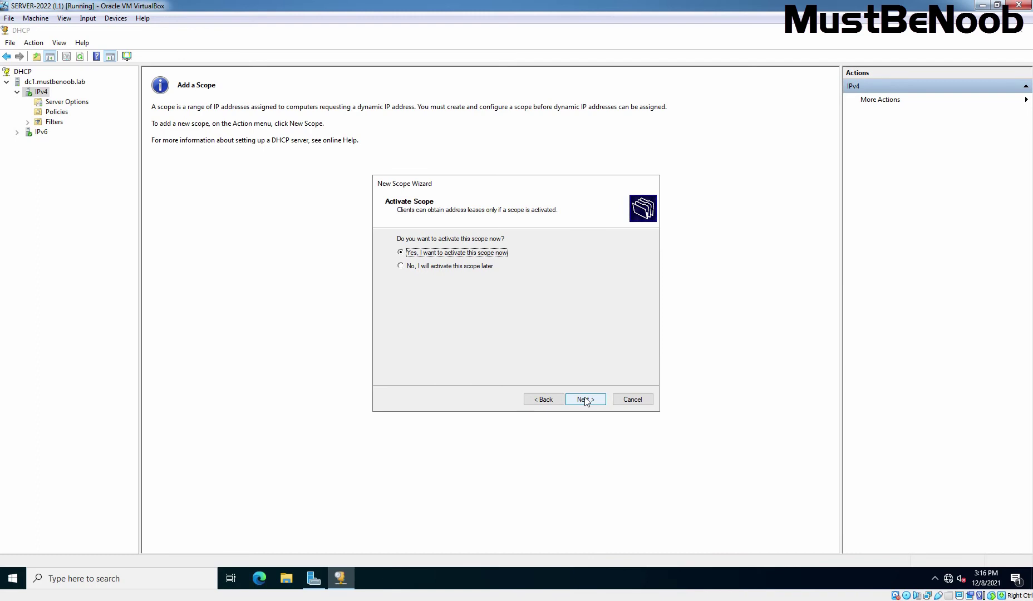
click(586, 400)
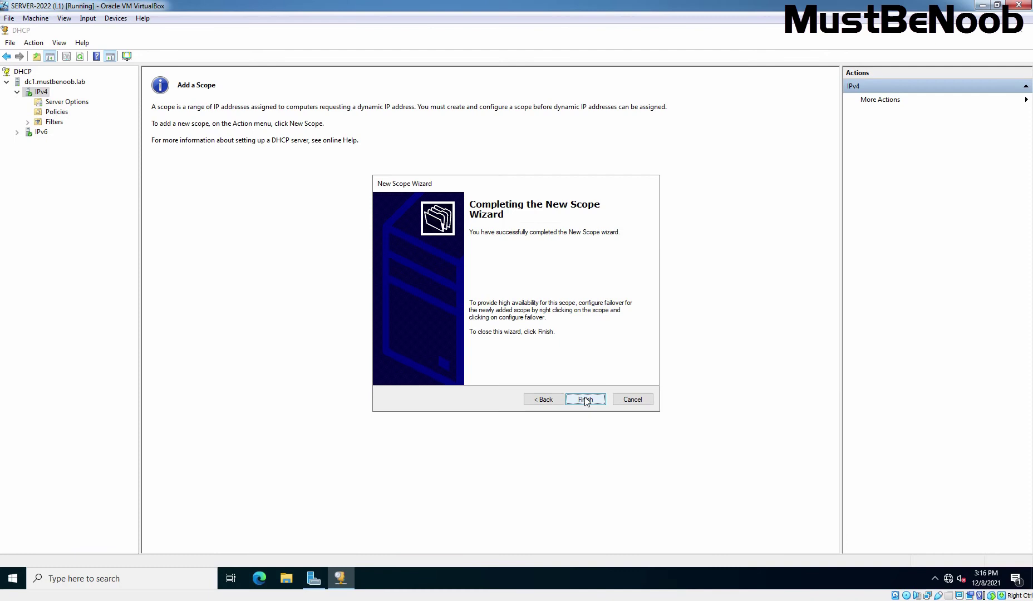
click(586, 400)
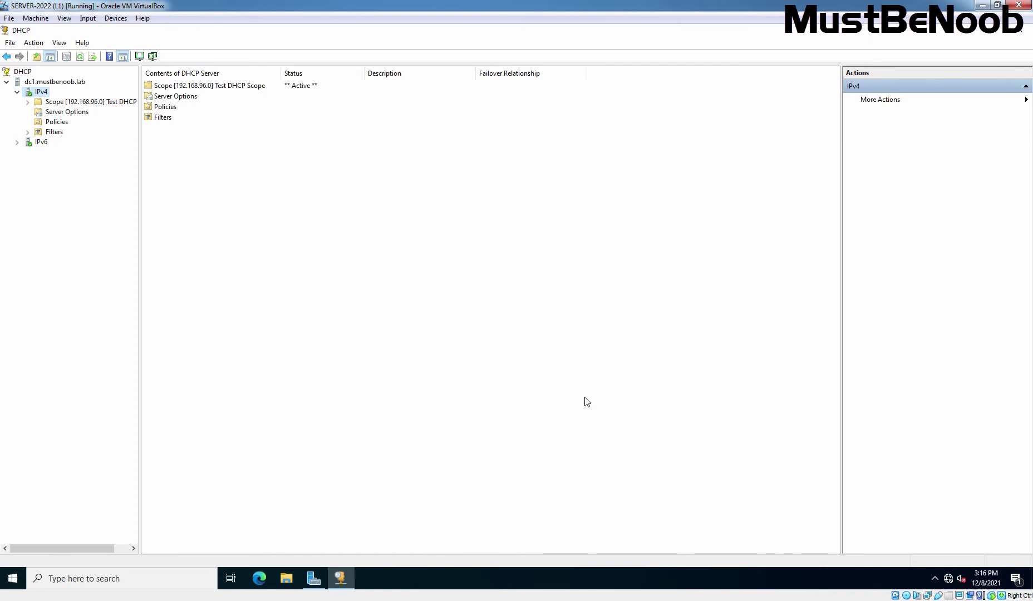
Unlock the Windows 11 client VM and sign in with the account password.
key(alt+Tab)
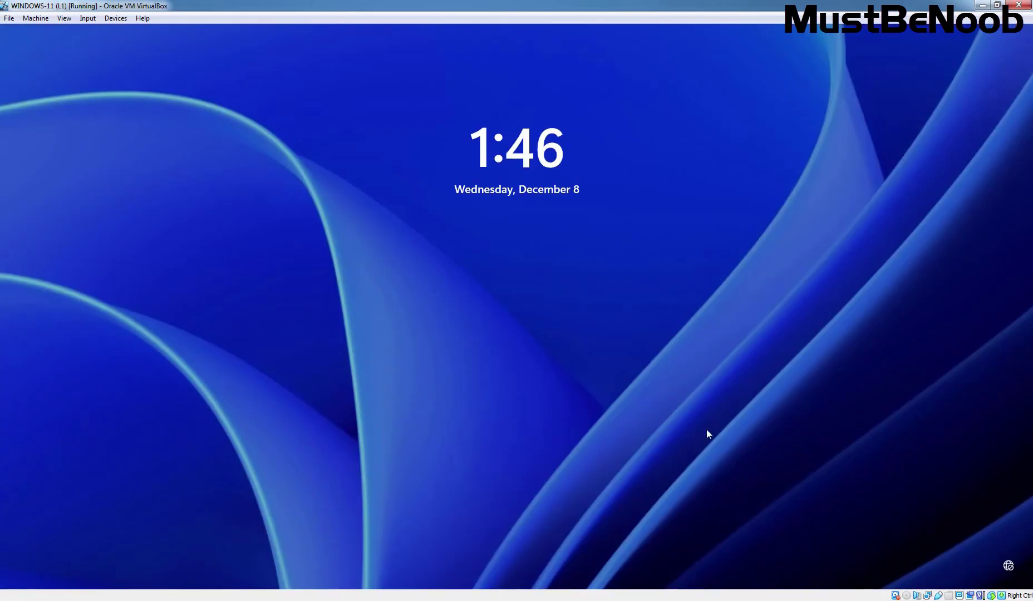
click(515, 361)
text(******)
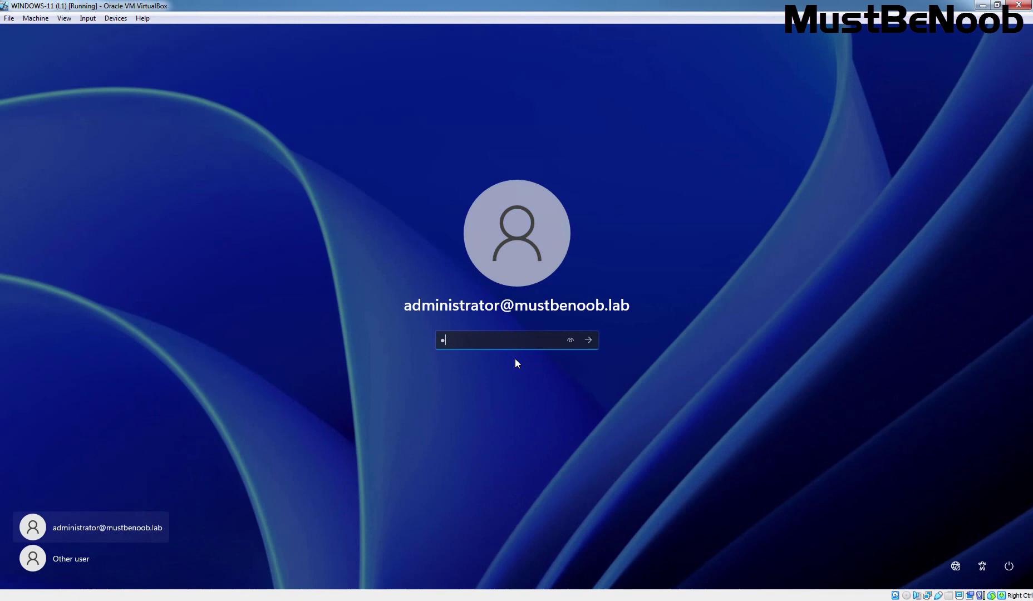
text(***)
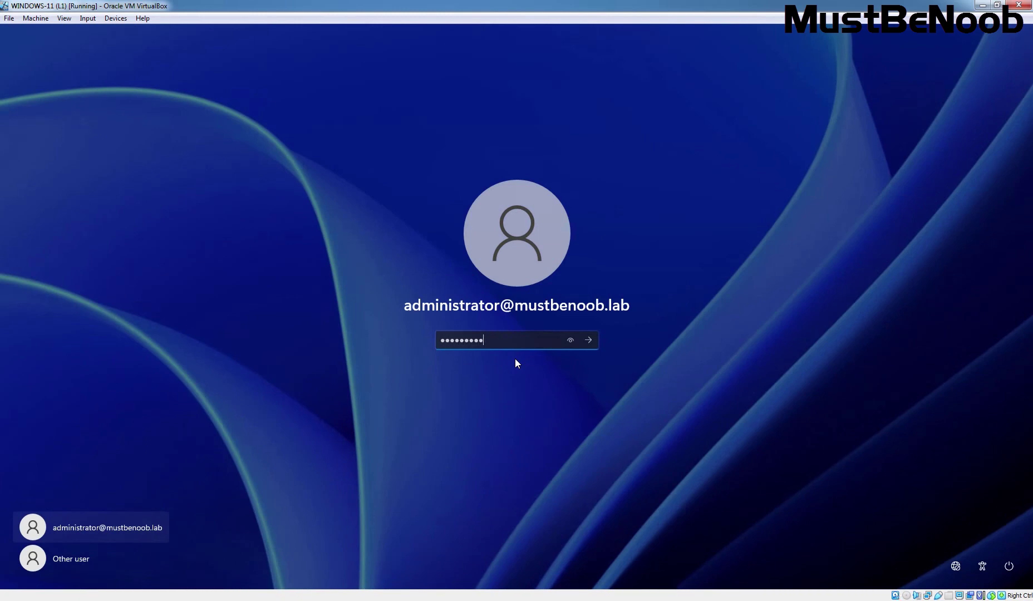
key(Return)
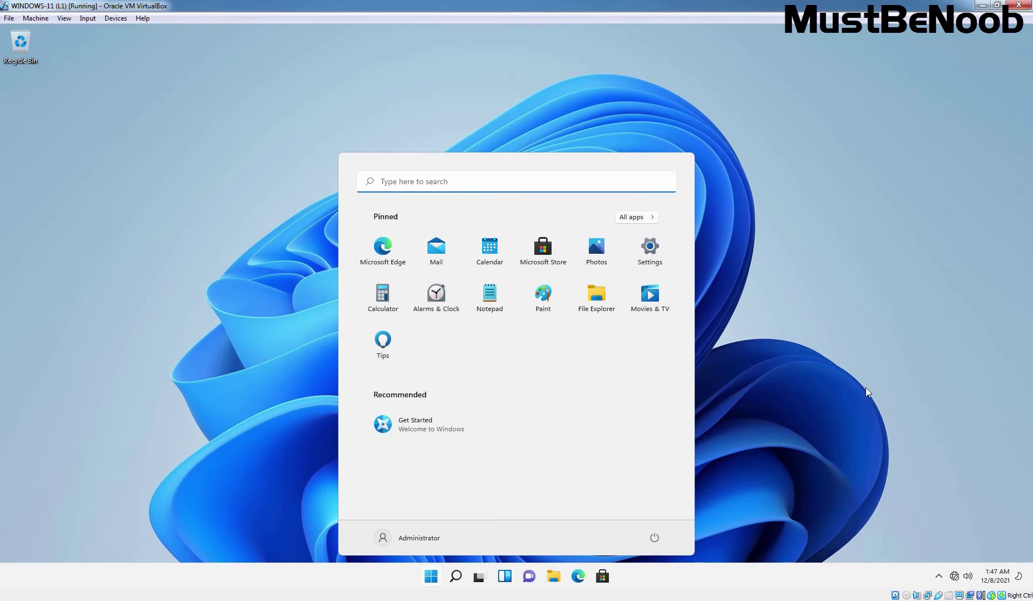
Open the Ethernet details in Settings under Network & internet, showing manual IP 192.168.96.51.
click(657, 258)
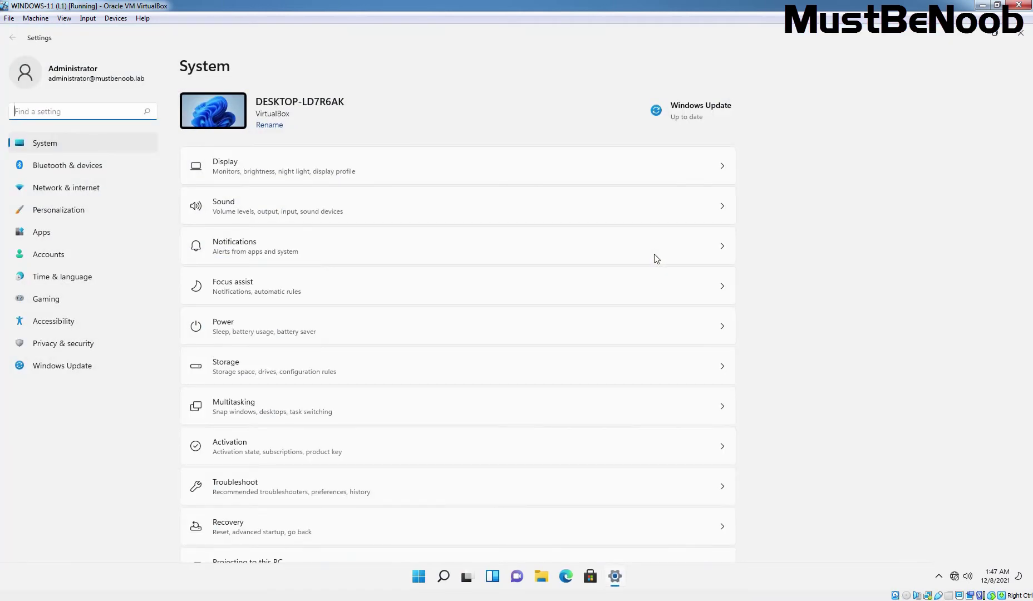
click(60, 190)
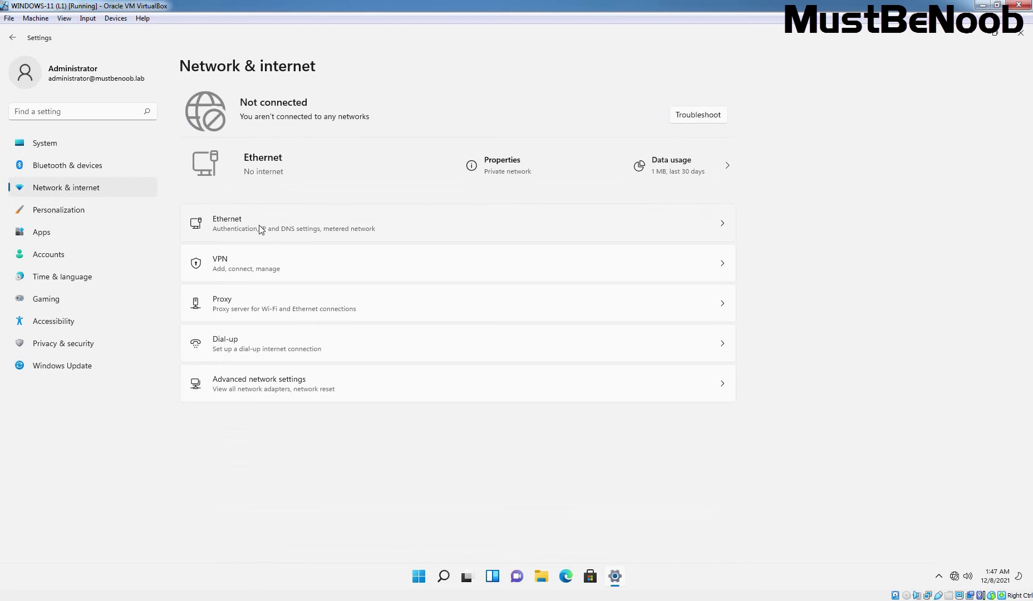
click(260, 230)
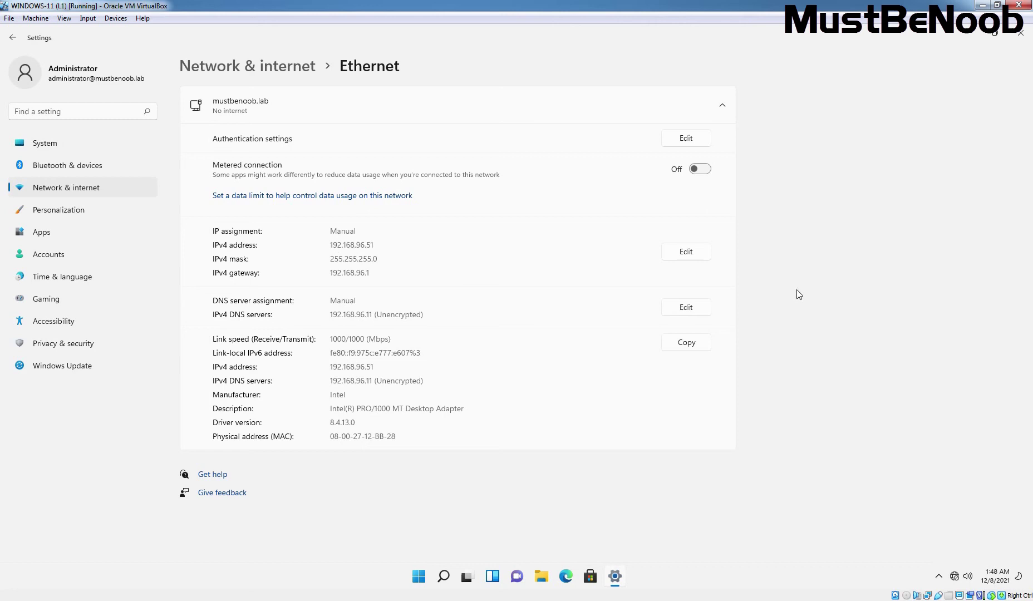
Change the Ethernet IP assignment from manual to Automatic (DHCP) and save it.
click(689, 254)
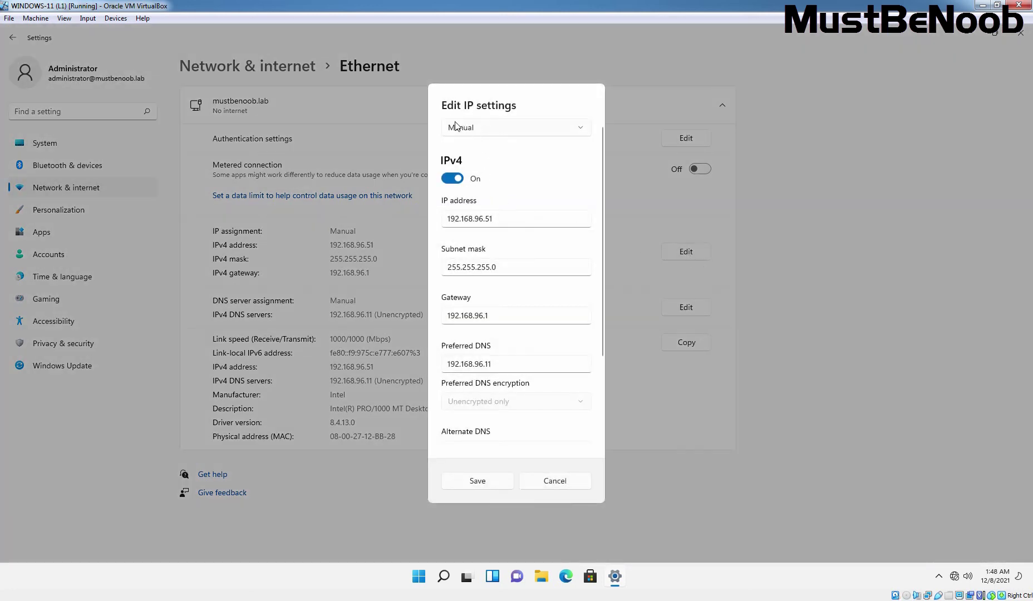
click(581, 130)
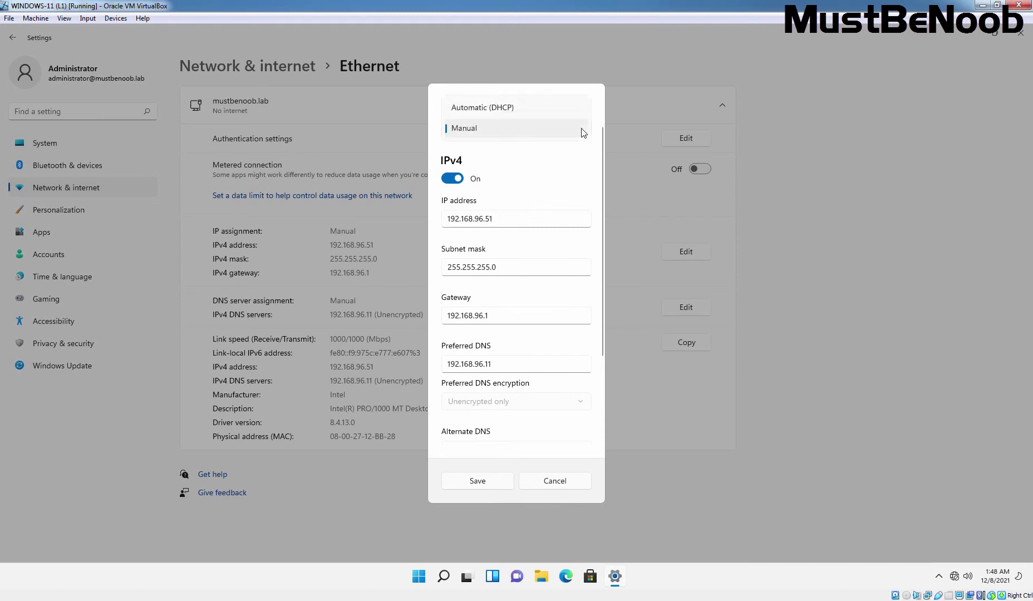
click(508, 112)
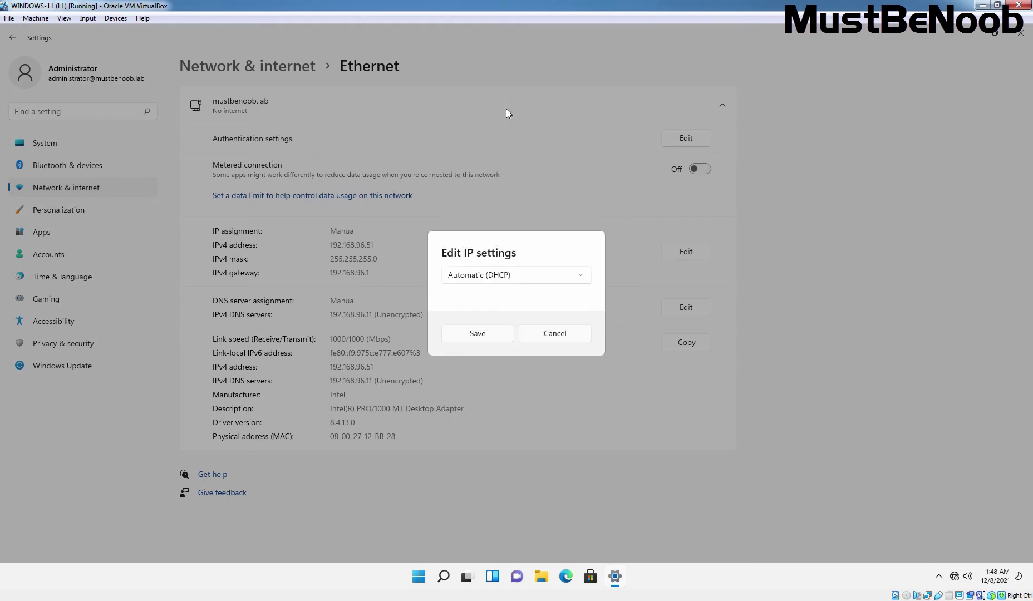
click(479, 334)
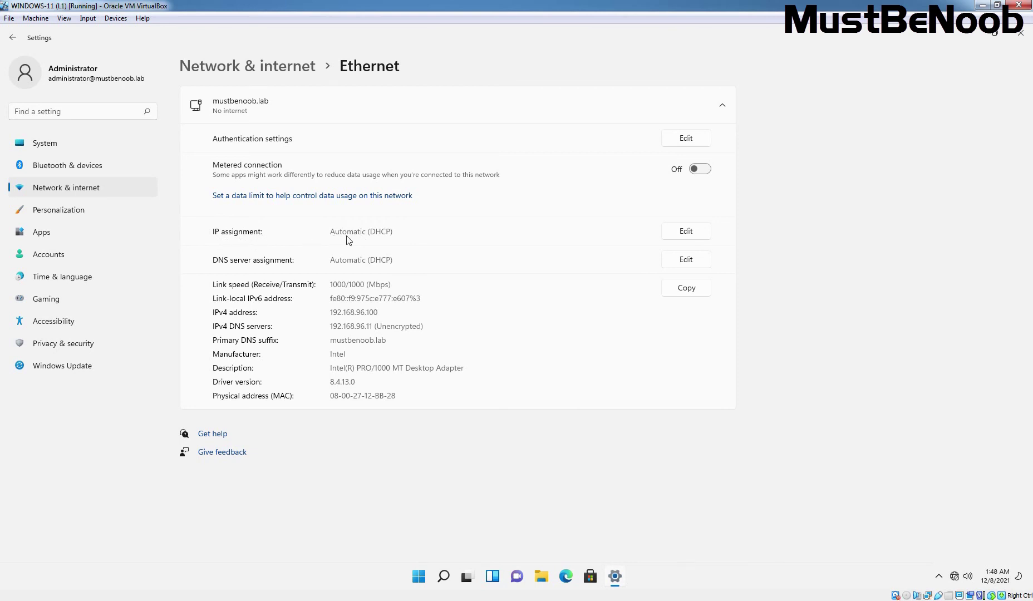
Reopen the Ethernet page and highlight the leased address 192.168.96.100 and DNS server 192.168.96.11.
click(294, 76)
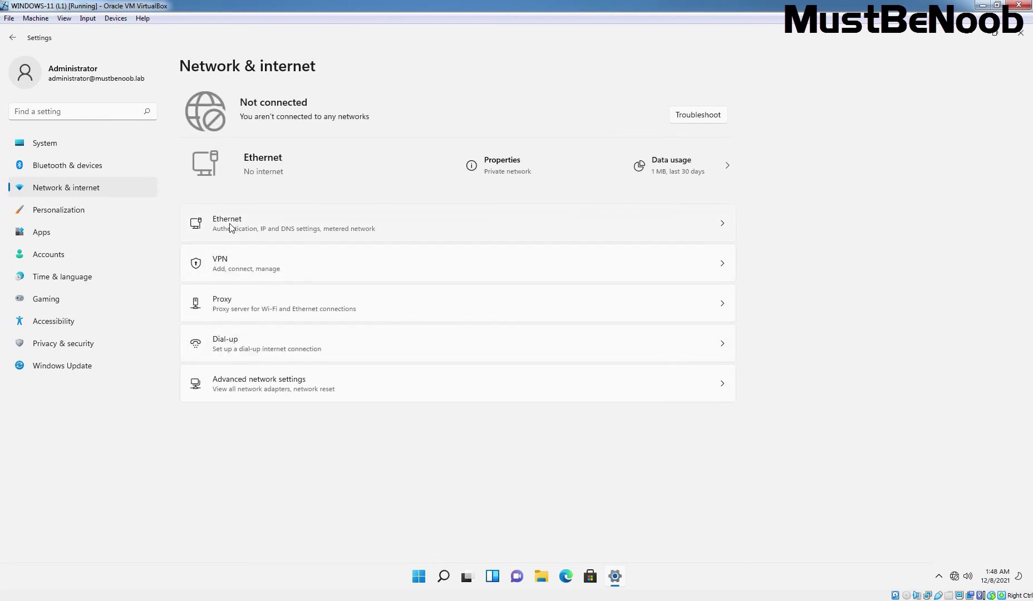
click(231, 229)
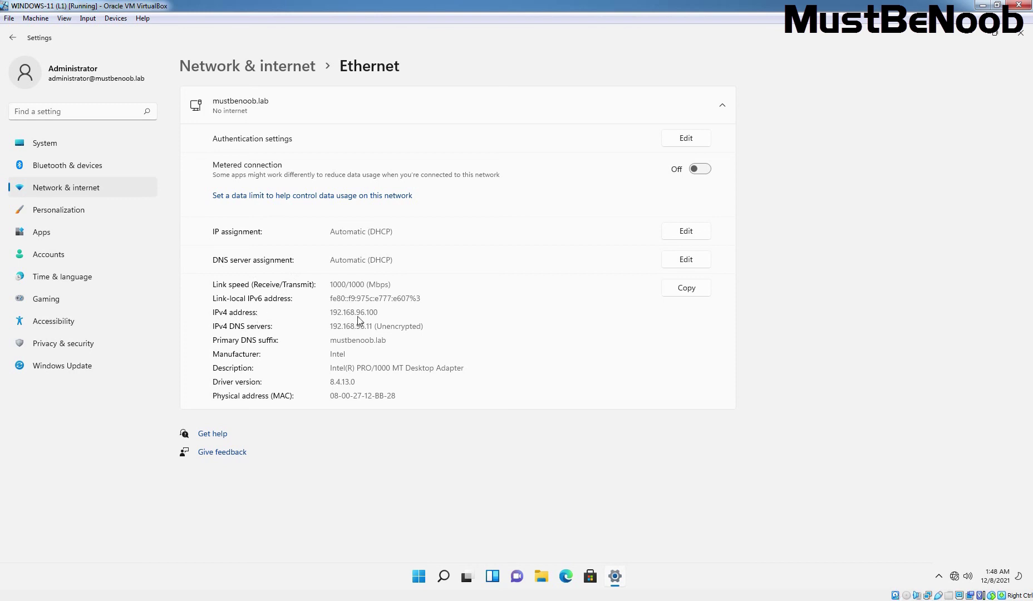
drag(366, 314, 388, 316)
click(357, 328)
drag(331, 328, 436, 332)
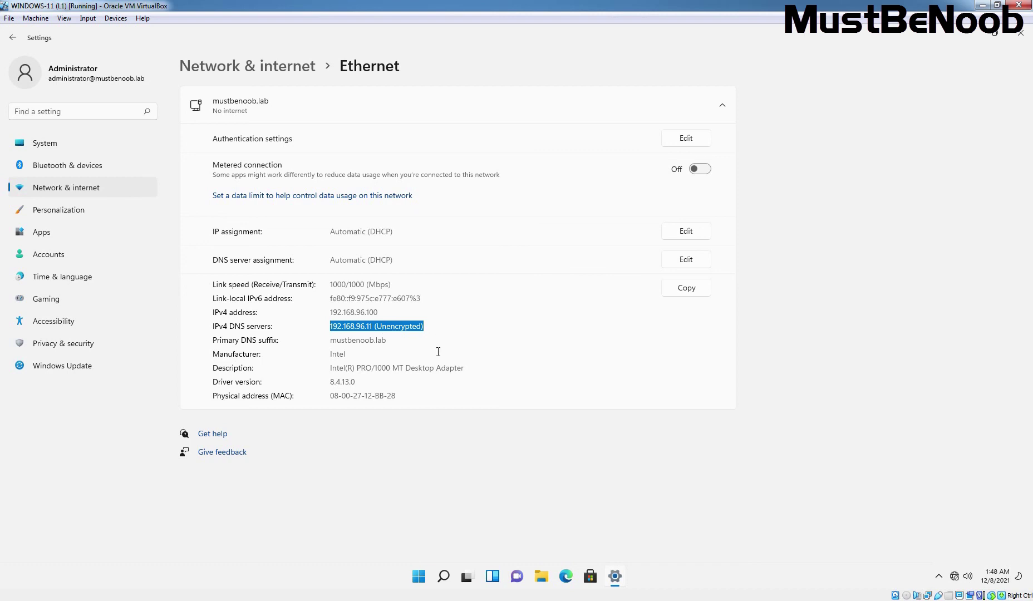
Launch Command Prompt by searching 'com' from the Start menu.
click(419, 579)
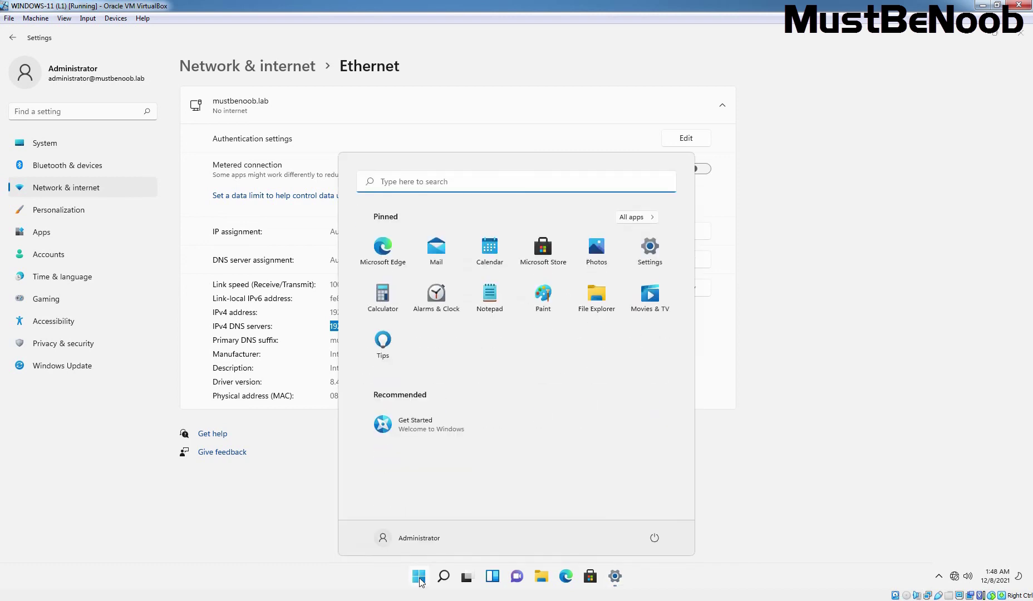
click(423, 184)
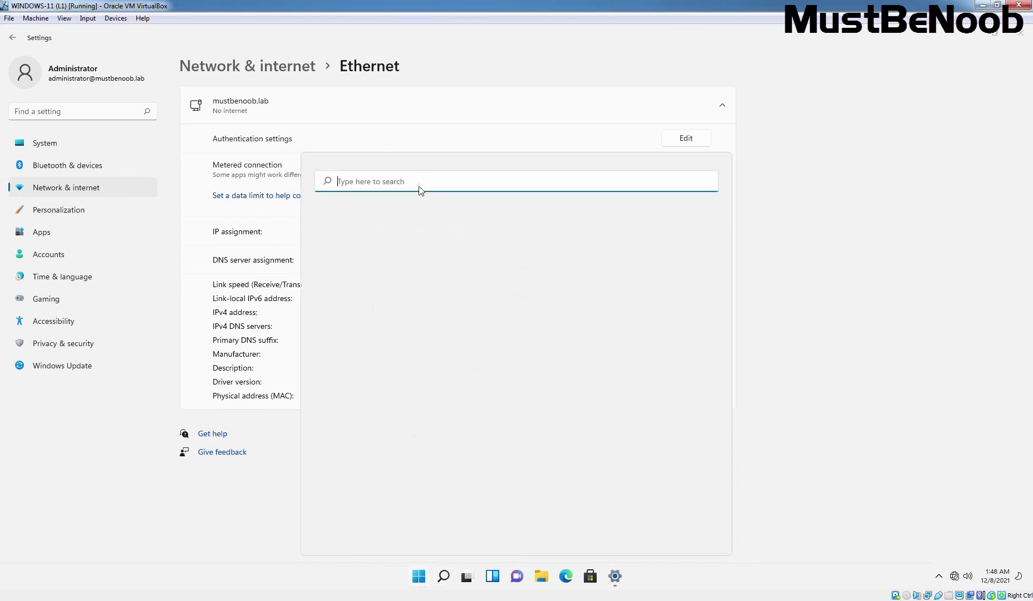
text(com)
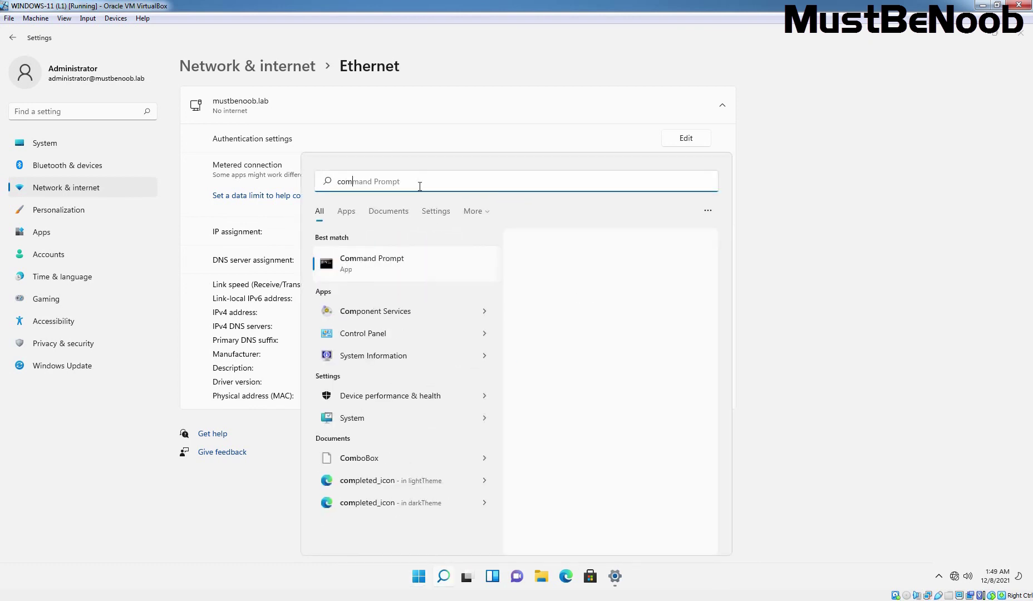
click(381, 268)
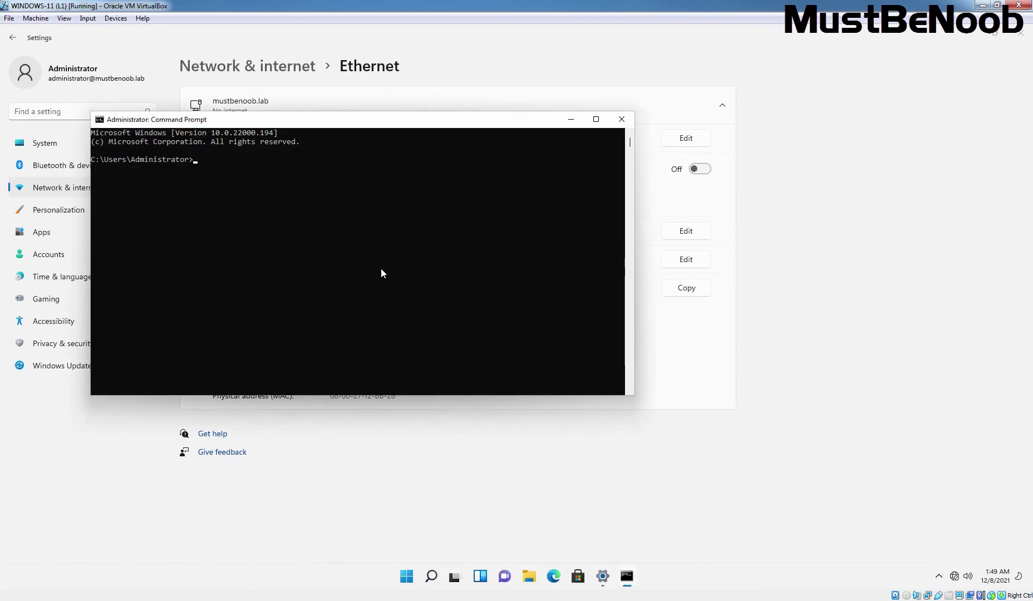
Run ipconfig /all and highlight the DHCP Enabled and DHCP Server 192.168.96.11 lines.
text(ipconfig /all)
key(Return)
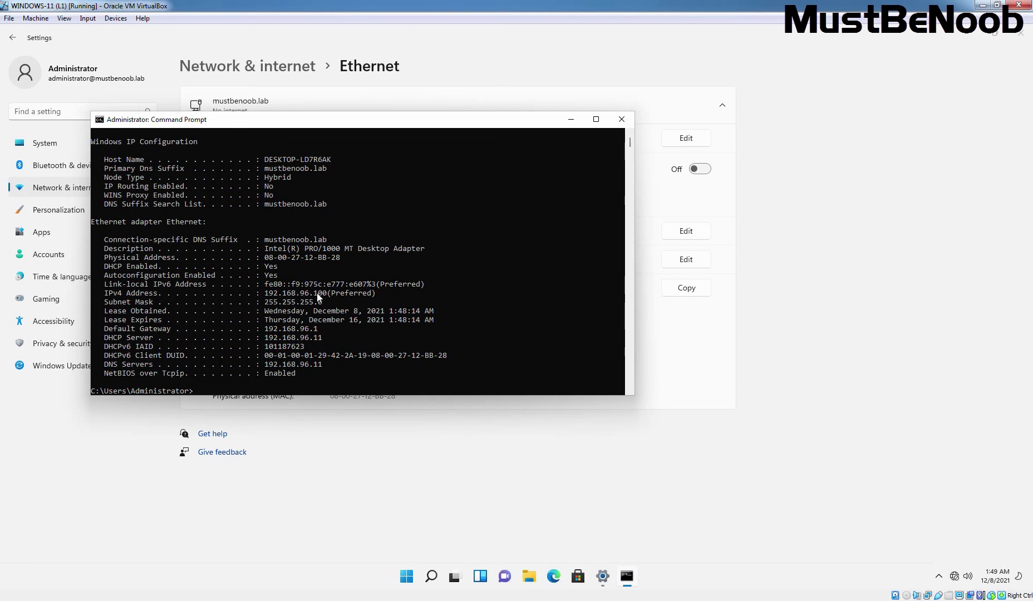
drag(103, 266, 265, 275)
drag(105, 338, 261, 344)
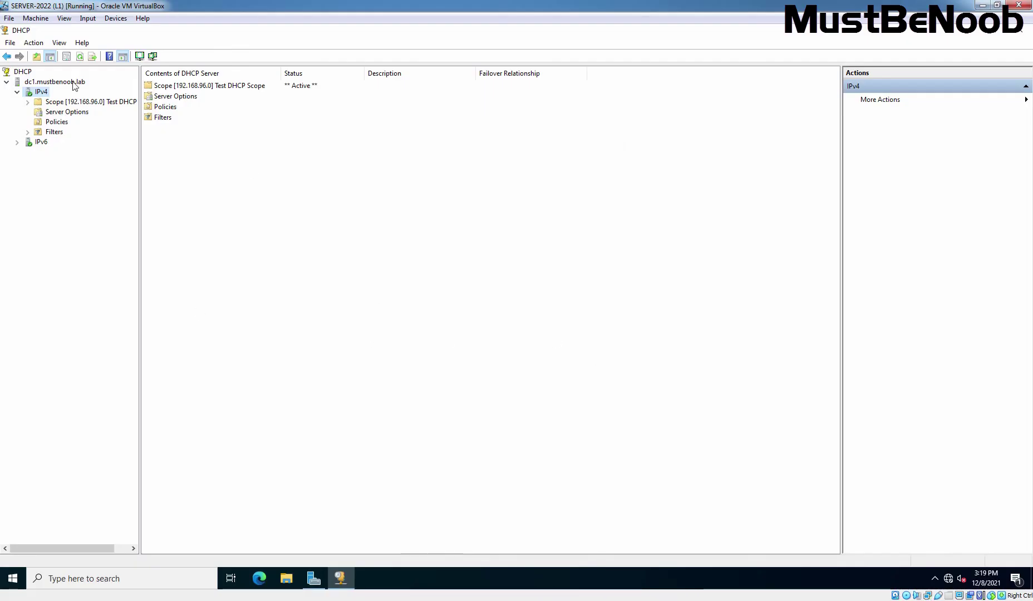
Show the Test DHCP Scope's Address Leases, widening Name and Unique ID columns for the 192.168.96.100 lease.
double_click(70, 102)
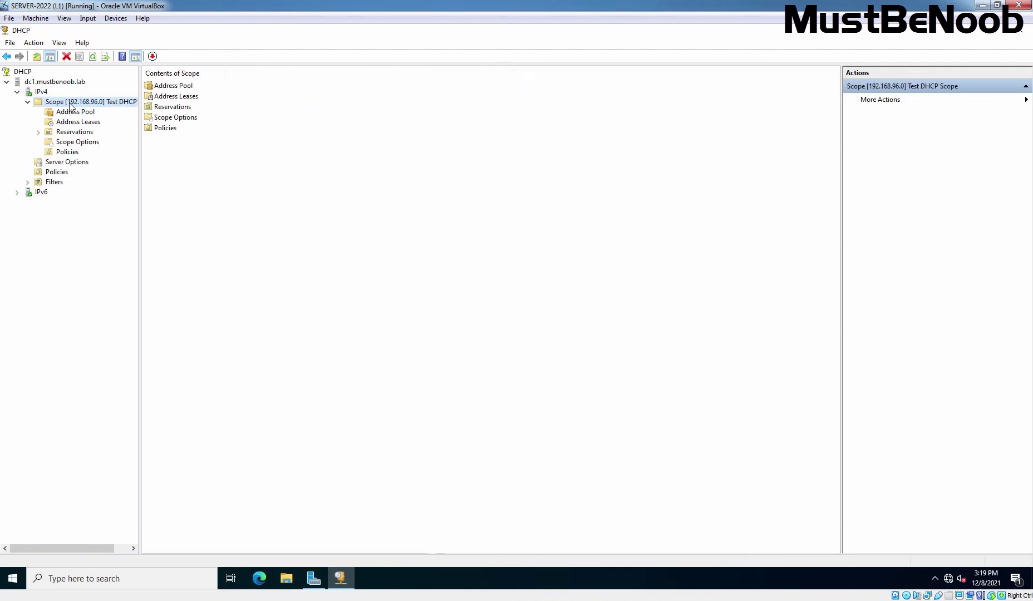
click(72, 122)
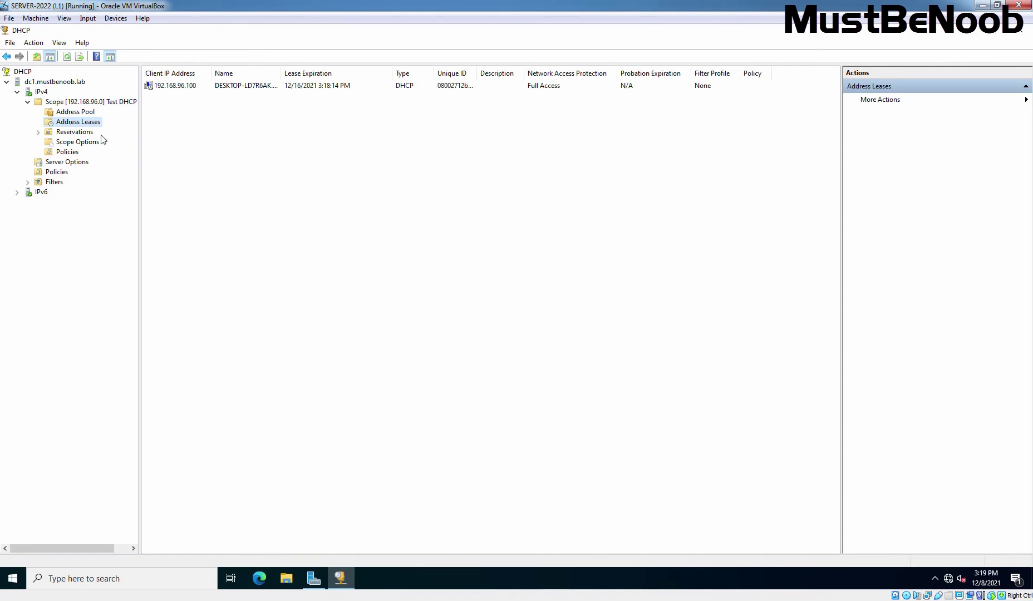
drag(282, 74, 344, 73)
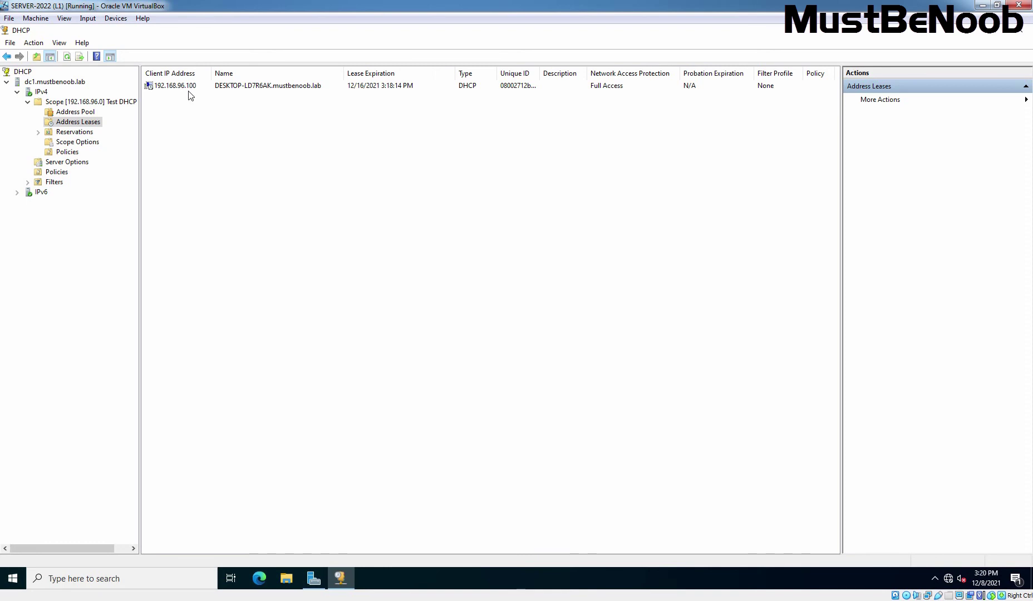
click(248, 89)
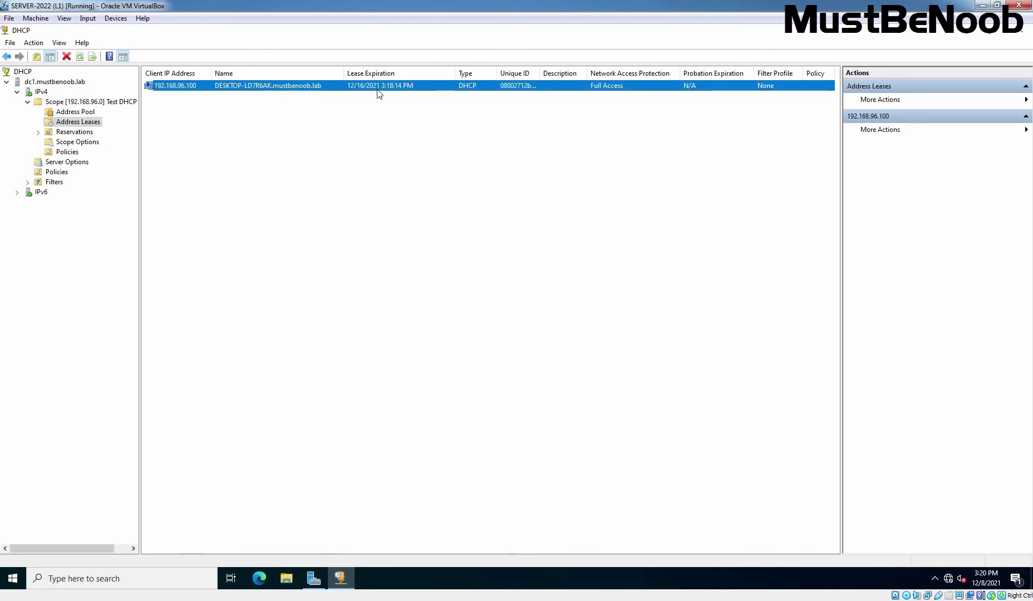
double_click(540, 74)
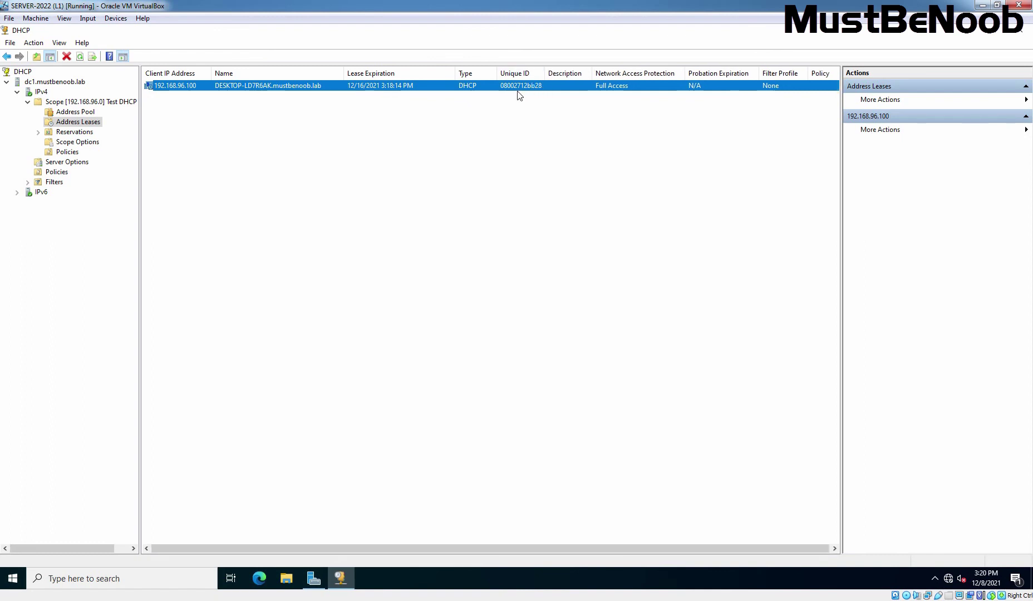